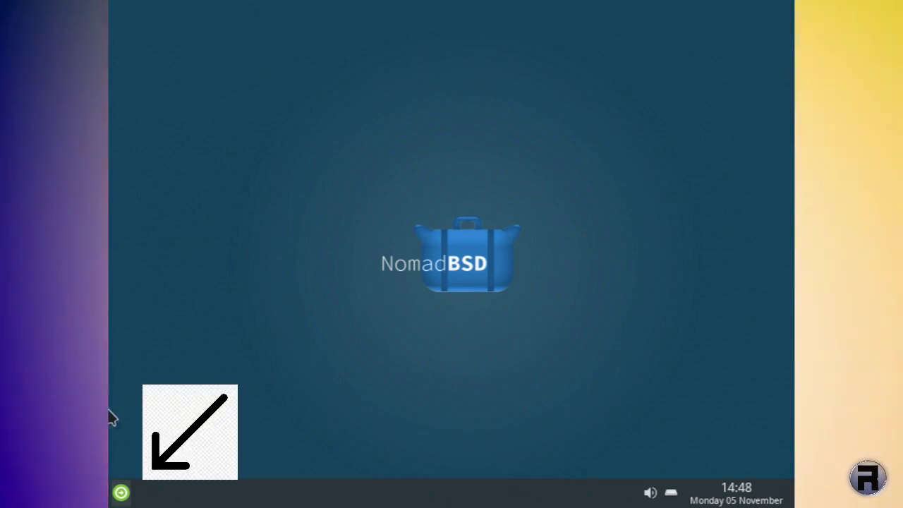
# Bring up the session exit options from the taskbar to view the available choices, and dismiss them without choosing a power action.
pyautogui.click(121, 493)
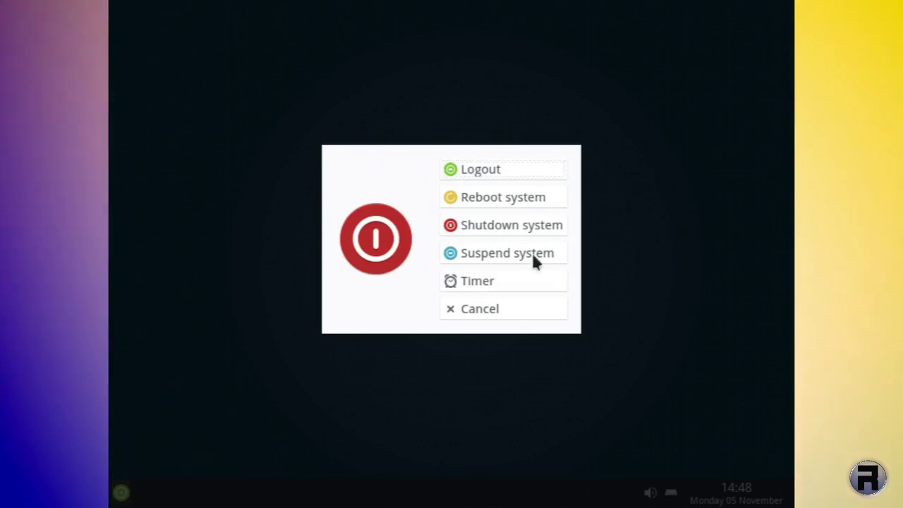
pyautogui.click(488, 306)
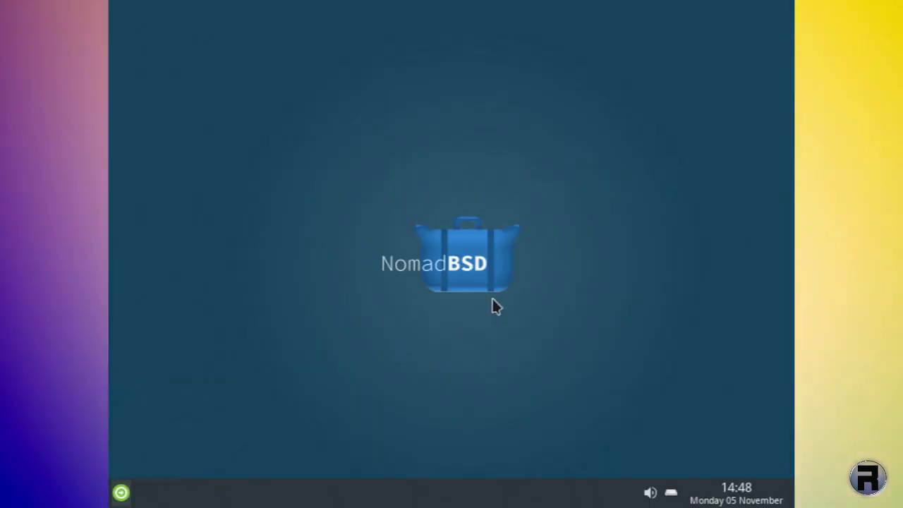
pyautogui.click(122, 493)
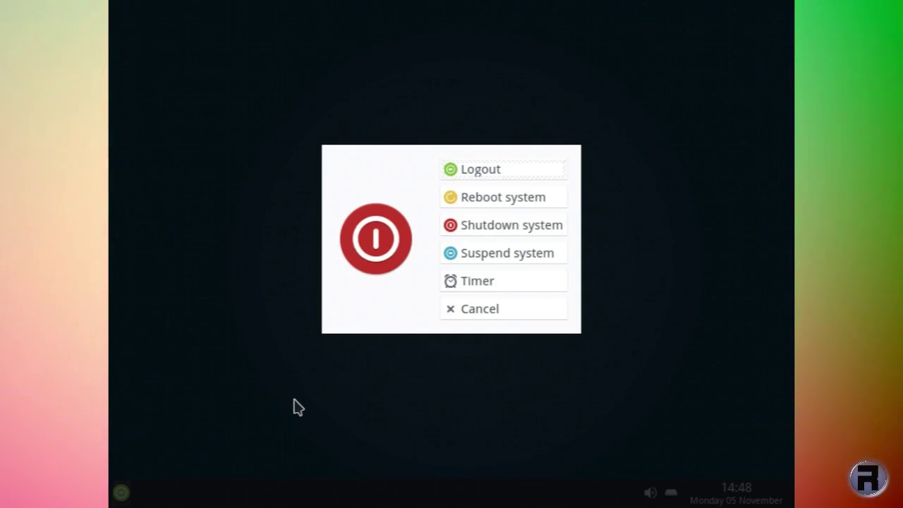
pyautogui.press('Escape')
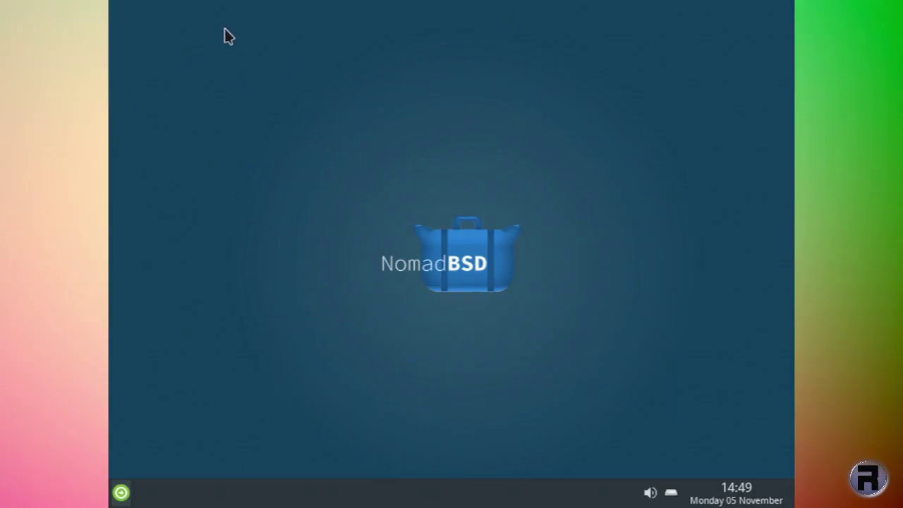
# Look through the applications offered in the desktop menu's AudioVideo, Development, Graphics, Network and Office categories.
pyautogui.rightClick(225, 35)
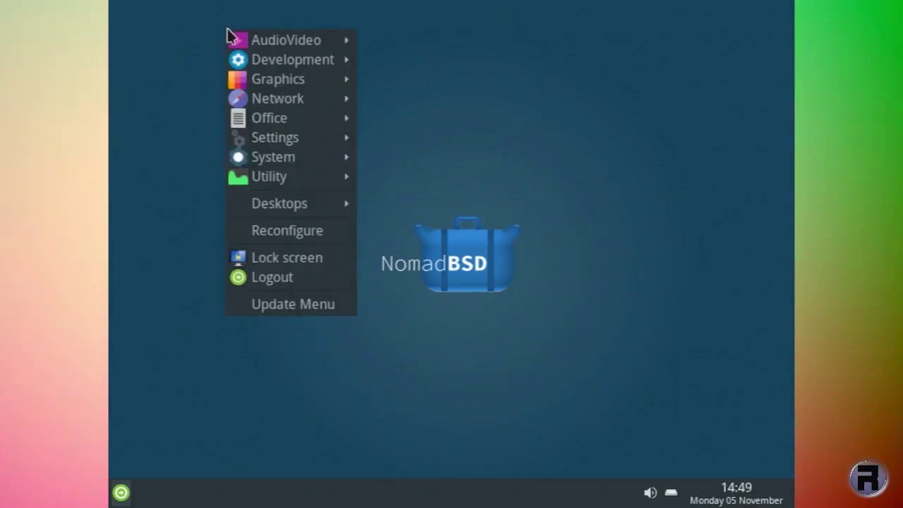
pyautogui.moveTo(232, 40)
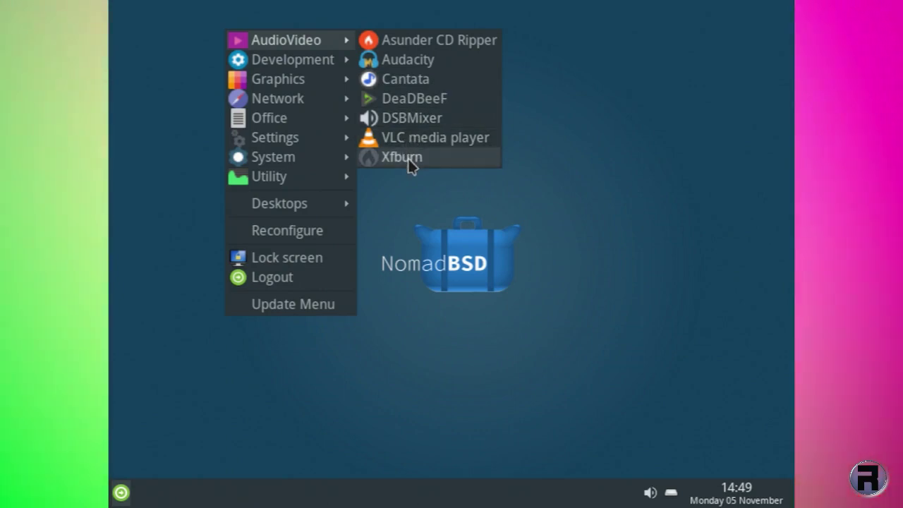
pyautogui.moveTo(323, 61)
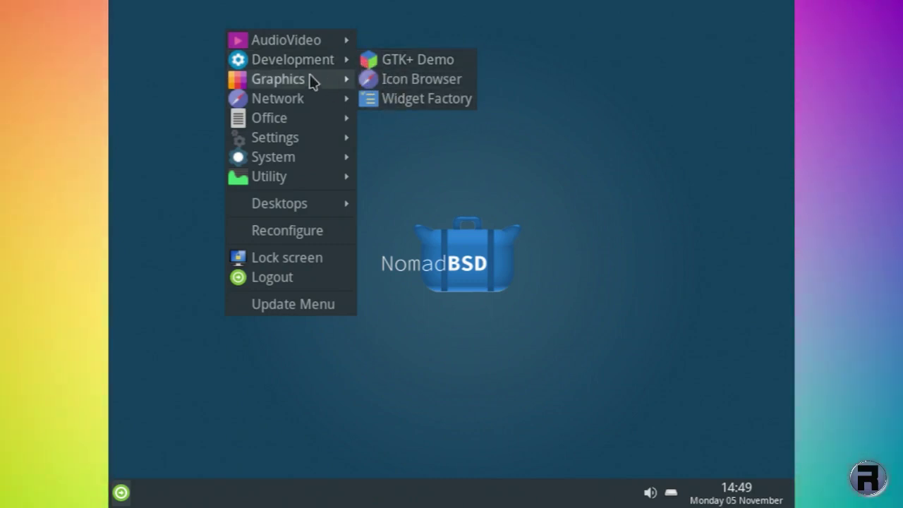
pyautogui.moveTo(290, 78)
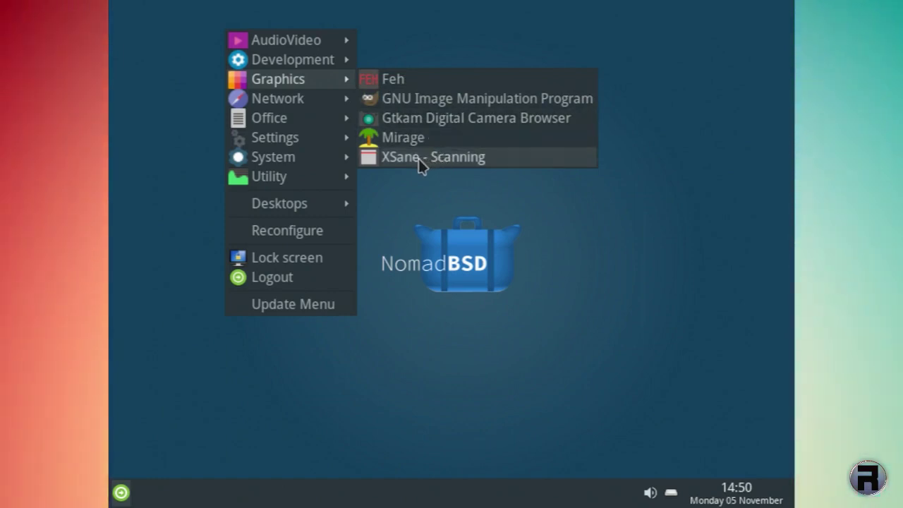
pyautogui.moveTo(309, 103)
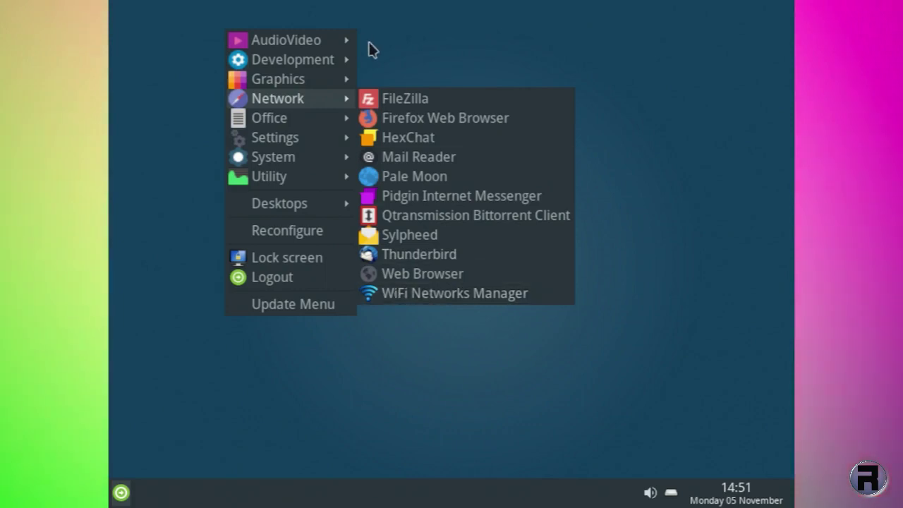
pyautogui.moveTo(286, 118)
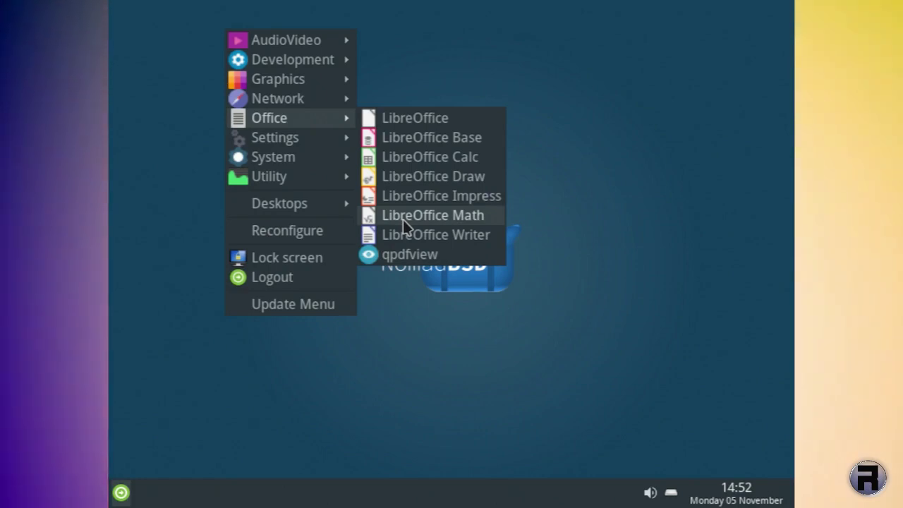
# Try to launch LibreOffice Writer from the Office applications, repeating the launch a second time.
pyautogui.click(400, 241)
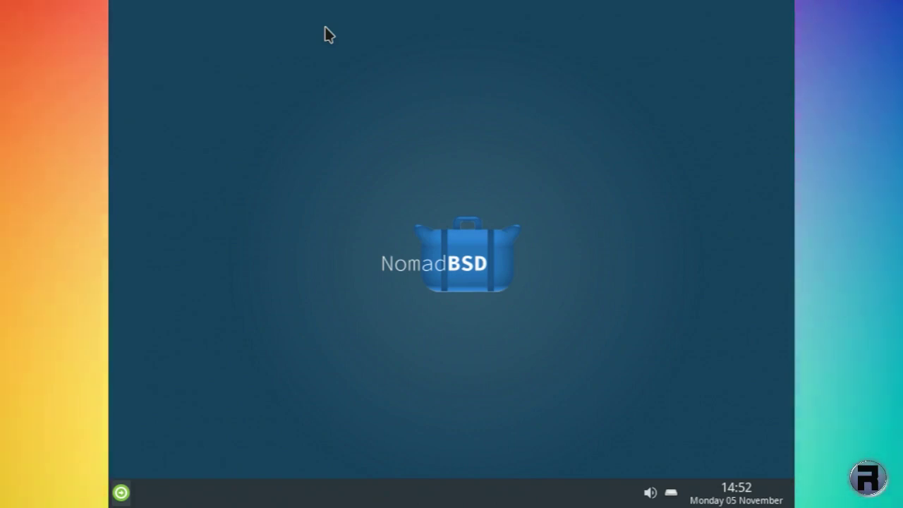
pyautogui.rightClick(251, 38)
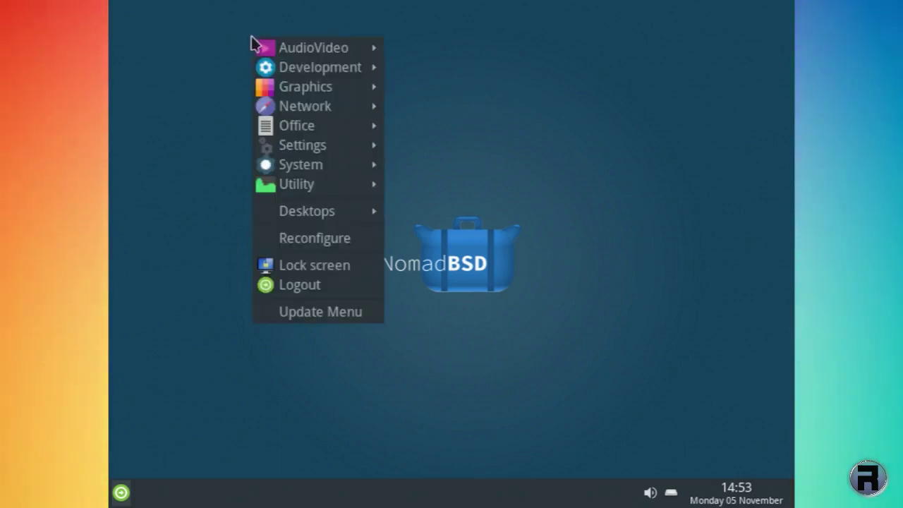
pyautogui.moveTo(291, 125)
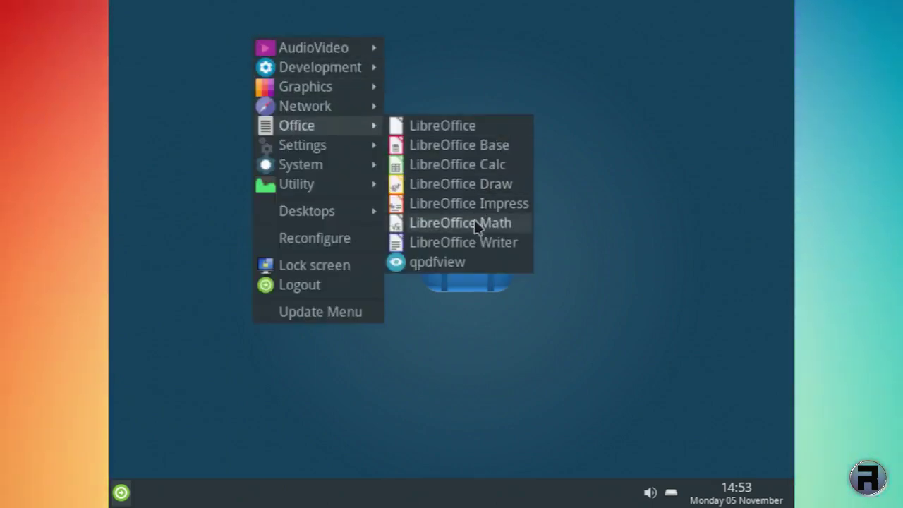
pyautogui.click(470, 245)
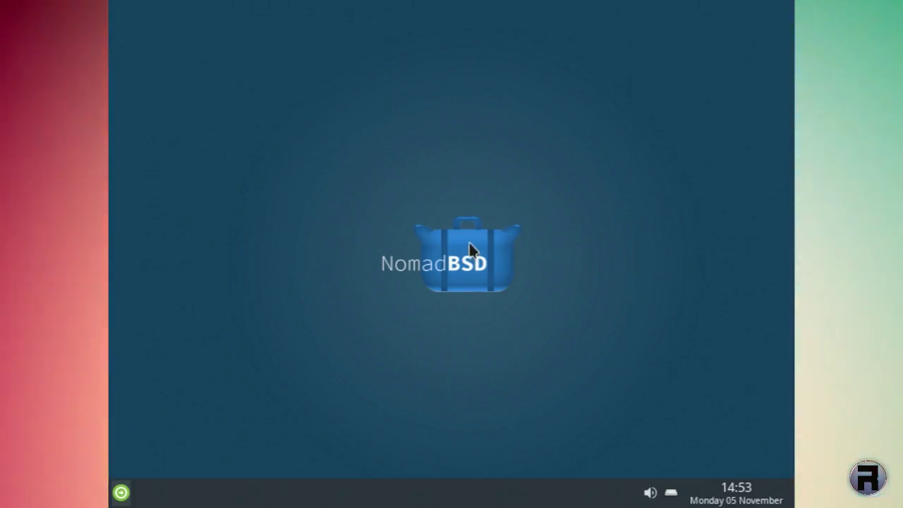
# Open an XTerm terminal from the System applications and run top to list the running processes.
pyautogui.rightClick(221, 28)
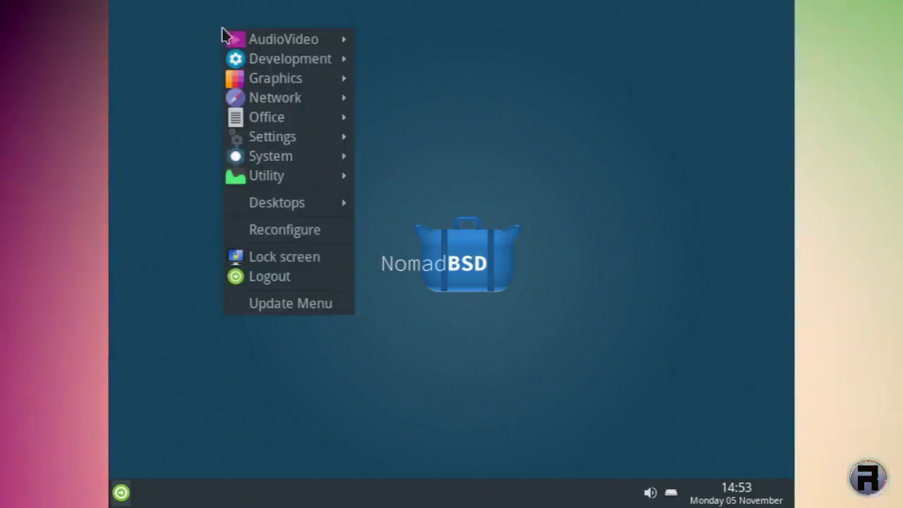
pyautogui.moveTo(240, 158)
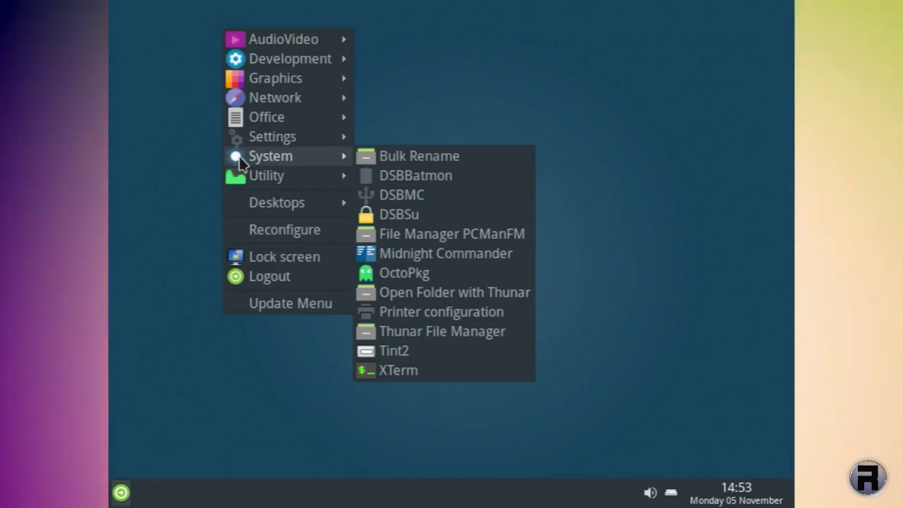
pyautogui.click(406, 371)
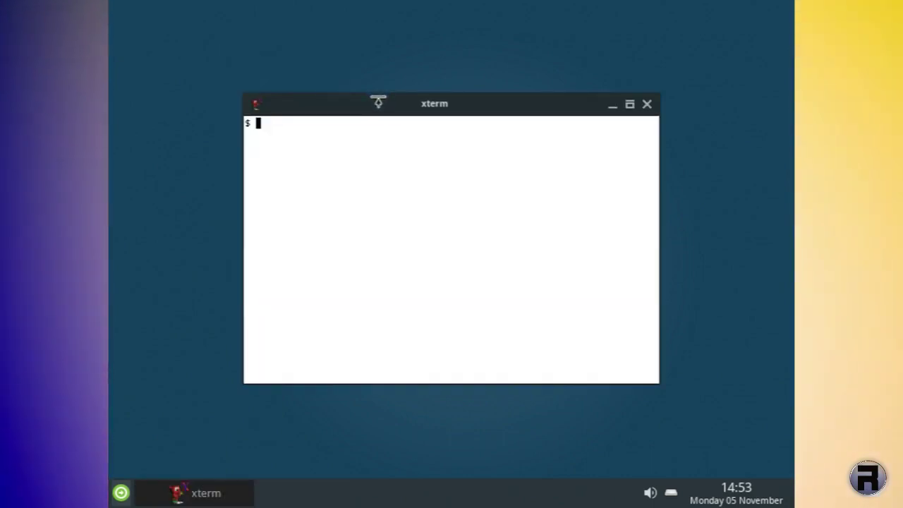
pyautogui.write('top')
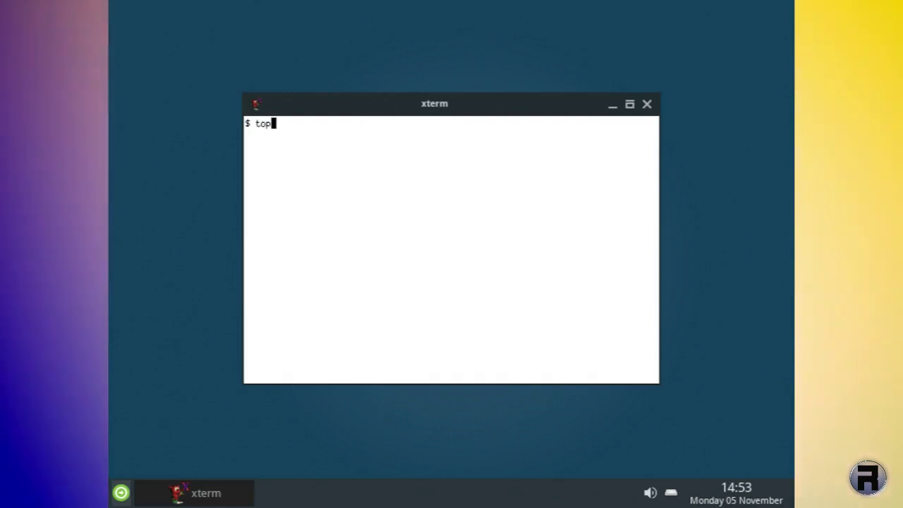
pyautogui.press('Return')
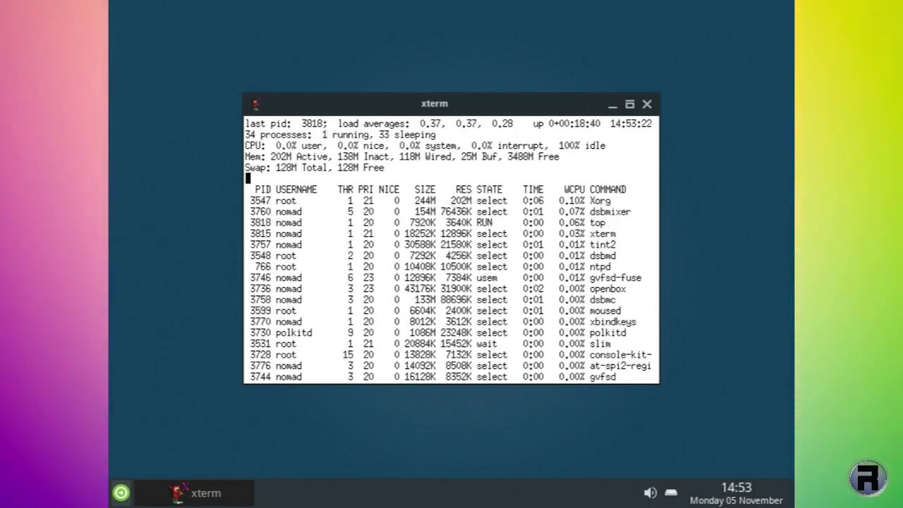
# Move the terminal to the desktop's upper-left area, enlarge it to show more processes, and quit top.
pyautogui.moveTo(313, 103); pyautogui.dragTo(196, 24)
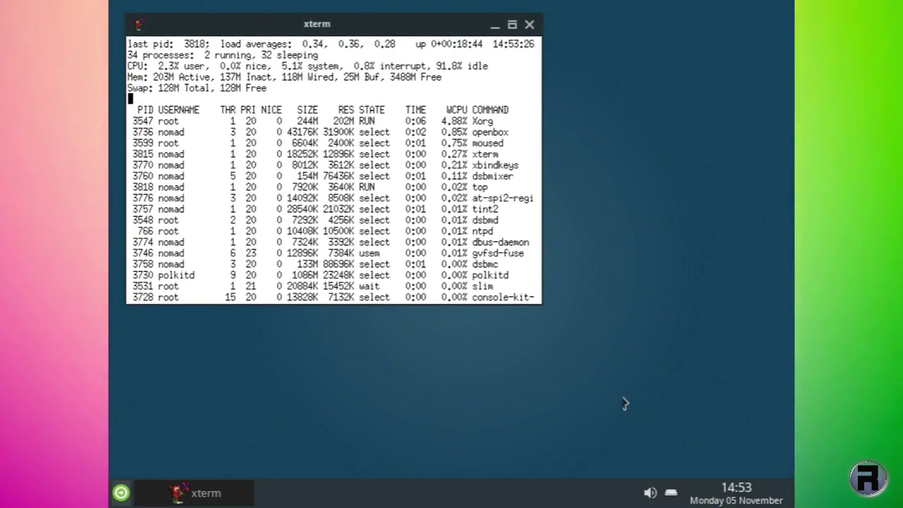
pyautogui.moveTo(540, 303); pyautogui.dragTo(647, 457)
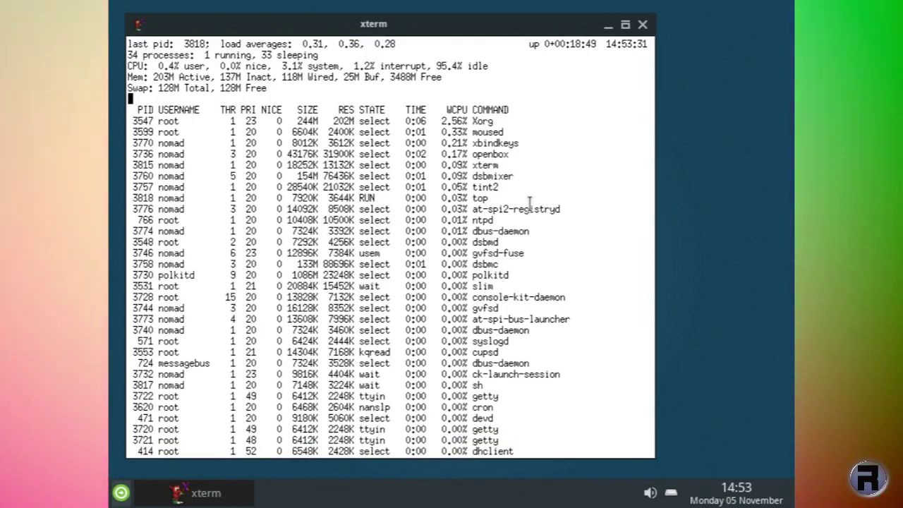
pyautogui.press('q')
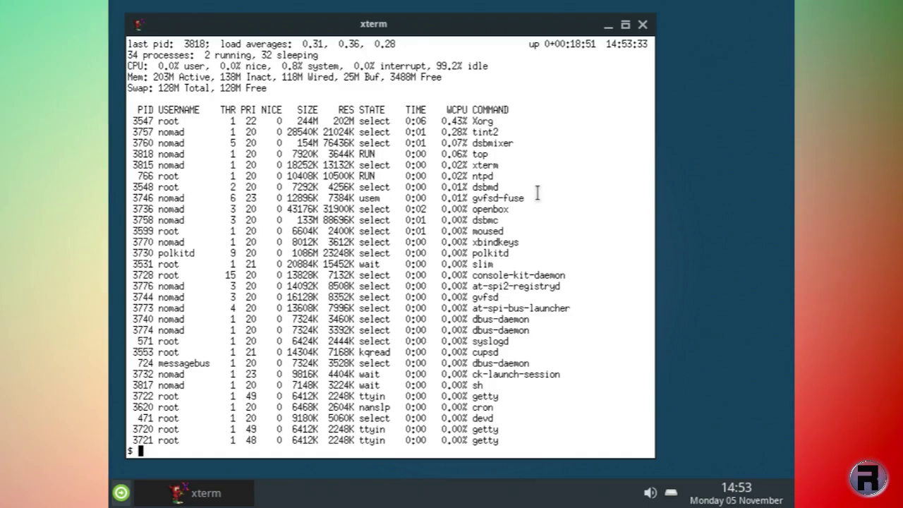
# Try to start LibreOffice Writer from the terminal with the lowriter command.
pyautogui.write('lowriter')
pyautogui.press('Return')
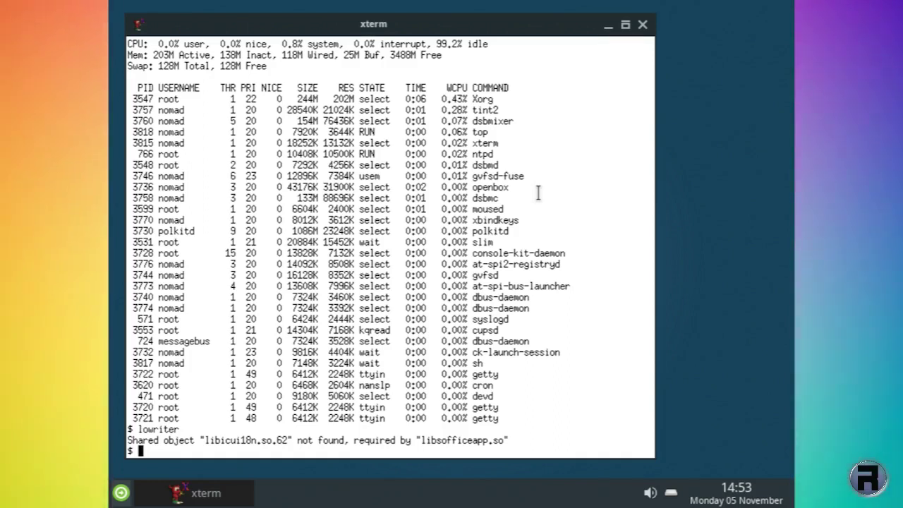
# Switch the terminal session to the root account with su, submitting the root password.
pyautogui.write('su')
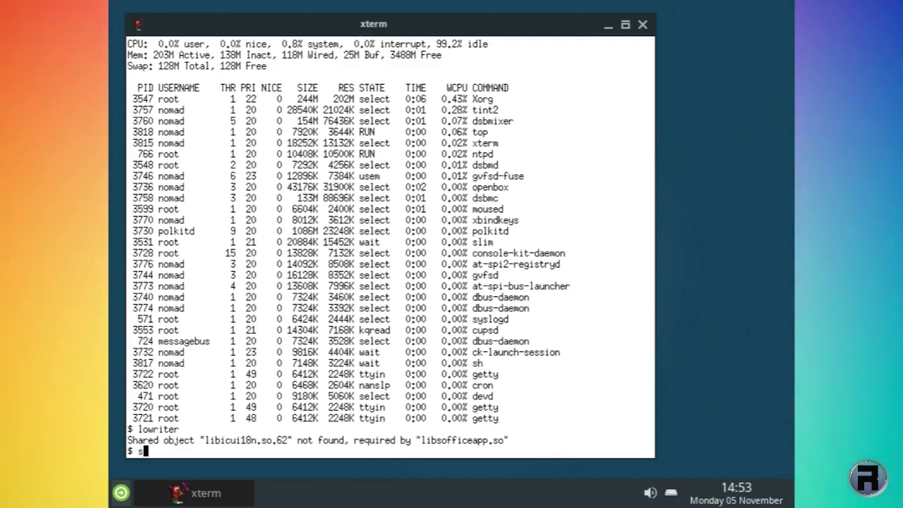
pyautogui.press('Return')
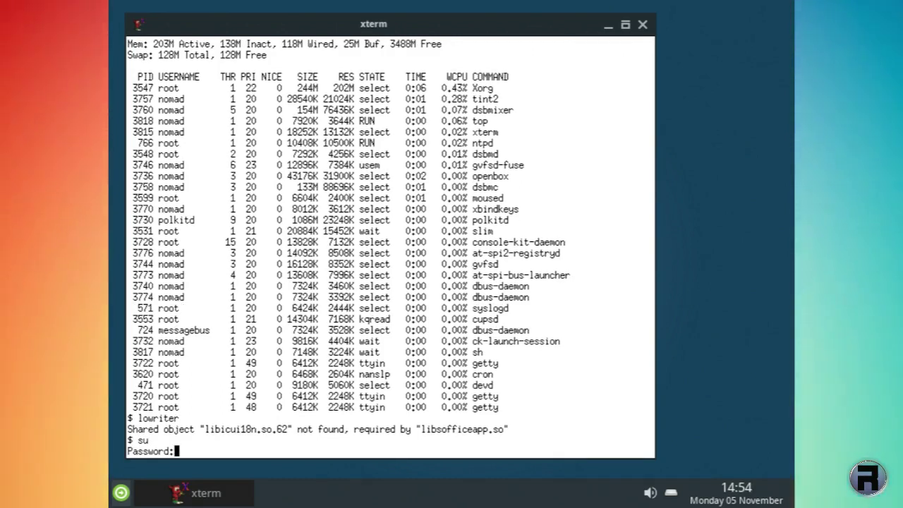
pyautogui.press('Return')
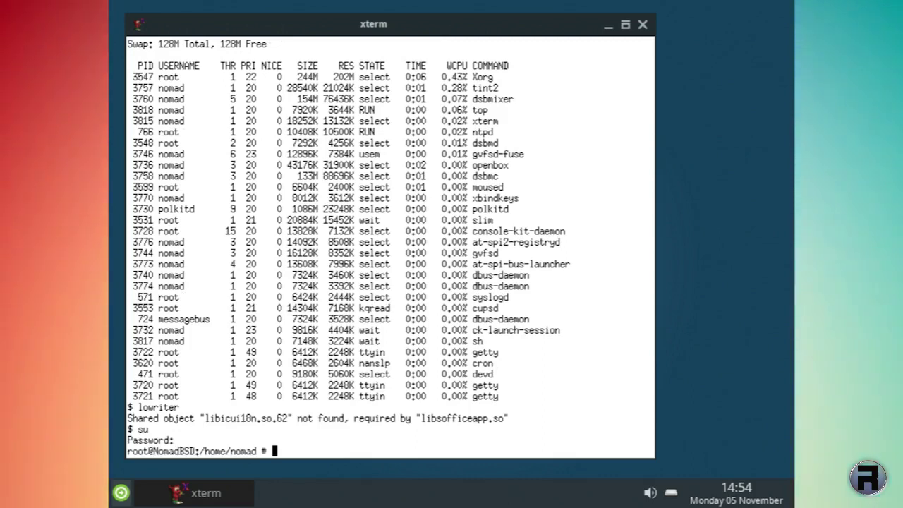
# Update the FreeBSD package repository catalogue with pkg update.
pyautogui.write('p')
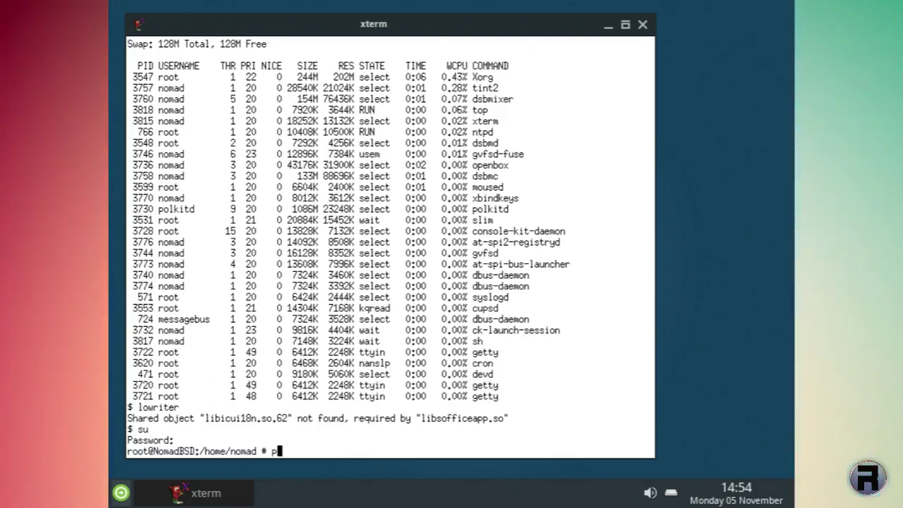
pyautogui.write('kg update')
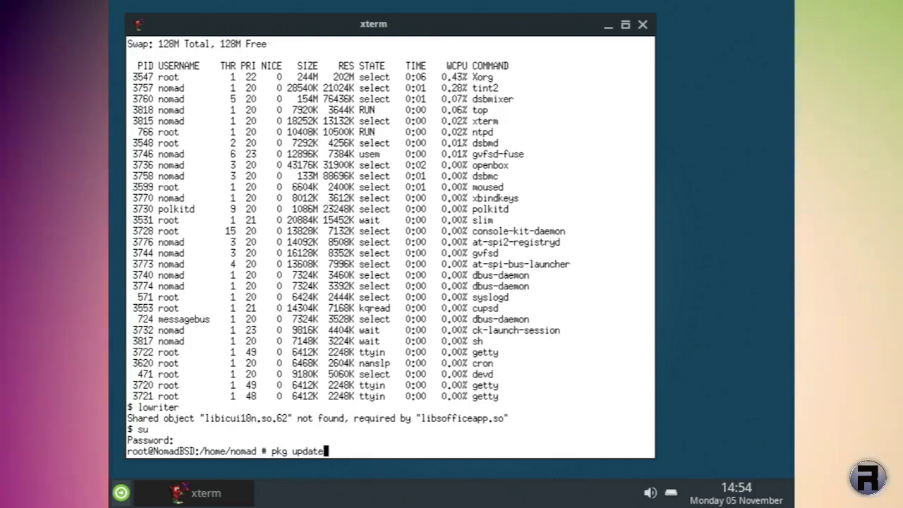
pyautogui.press('Return')
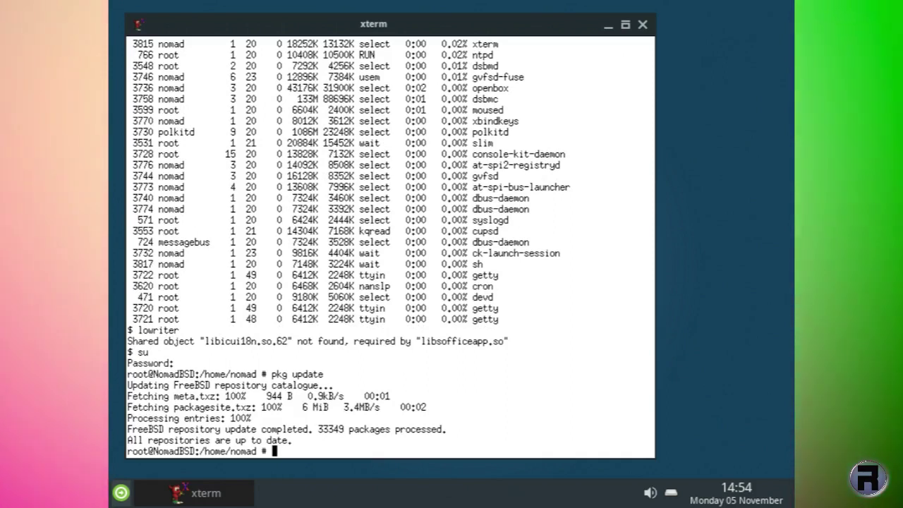
# Run pkg upgrade as root to prepare the upgrade of the installed packages.
pyautogui.press('Up')
pyautogui.press('BackSpace')
pyautogui.press('BackSpace')
pyautogui.press('BackSpace')
pyautogui.press('BackSpace')
pyautogui.press('BackSpace')
pyautogui.press('BackSpace')
pyautogui.write('upgrade')
pyautogui.press('Return')
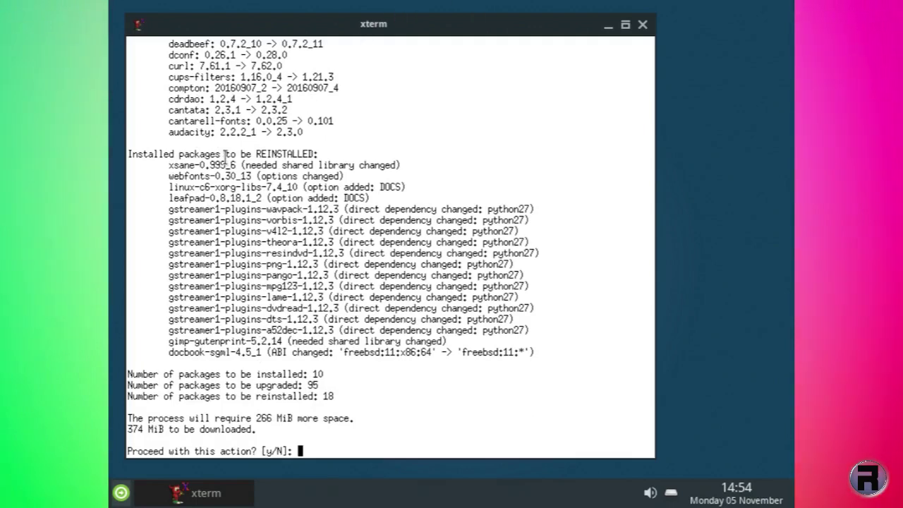
# Examine the proposed package changes from the end of the list back up to the new packages section.
pyautogui.scroll(4, 211, 309)
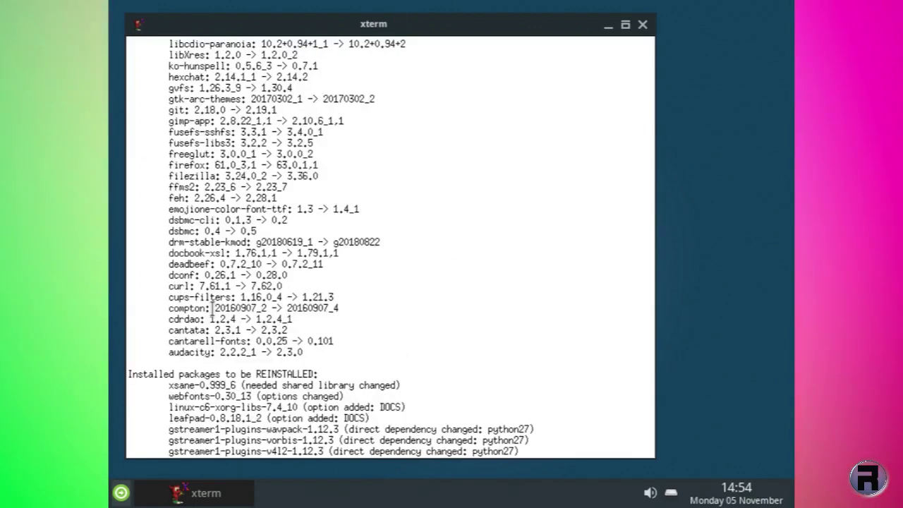
pyautogui.scroll(2, 211, 308)
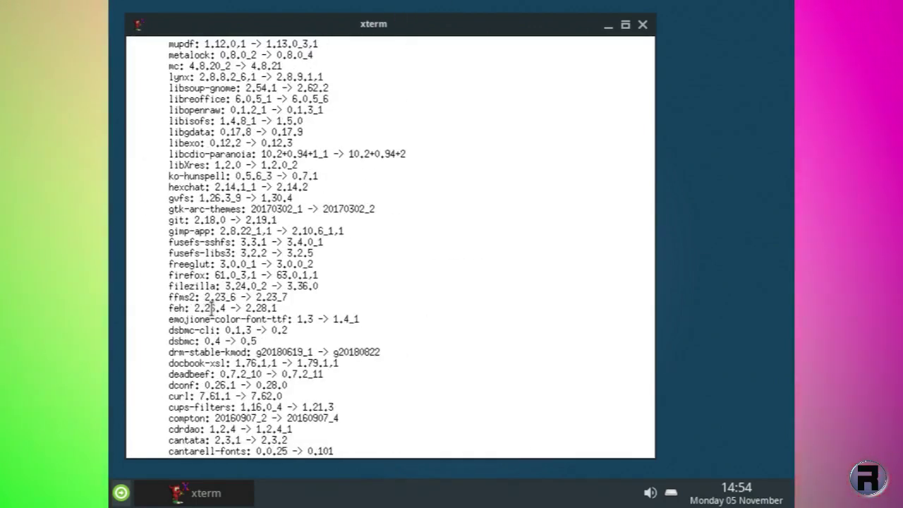
pyautogui.scroll(2, 211, 308)
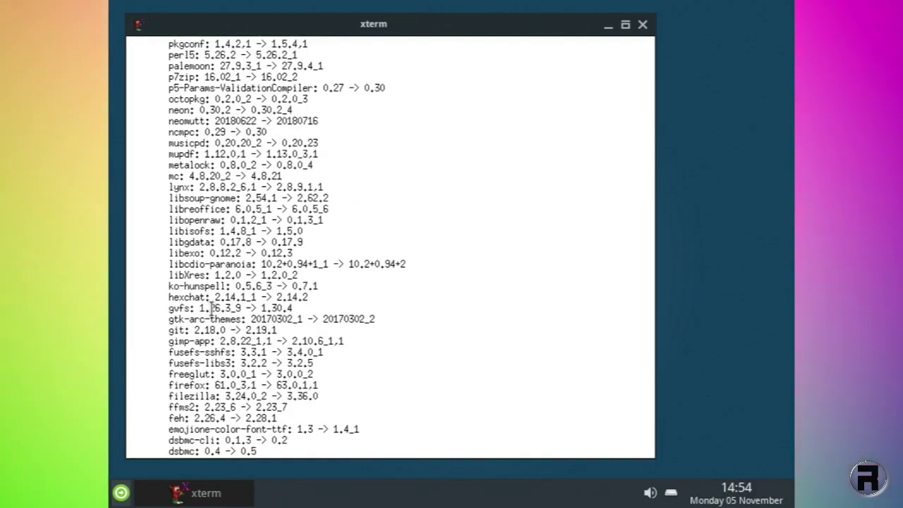
pyautogui.scroll(10, 211, 308)
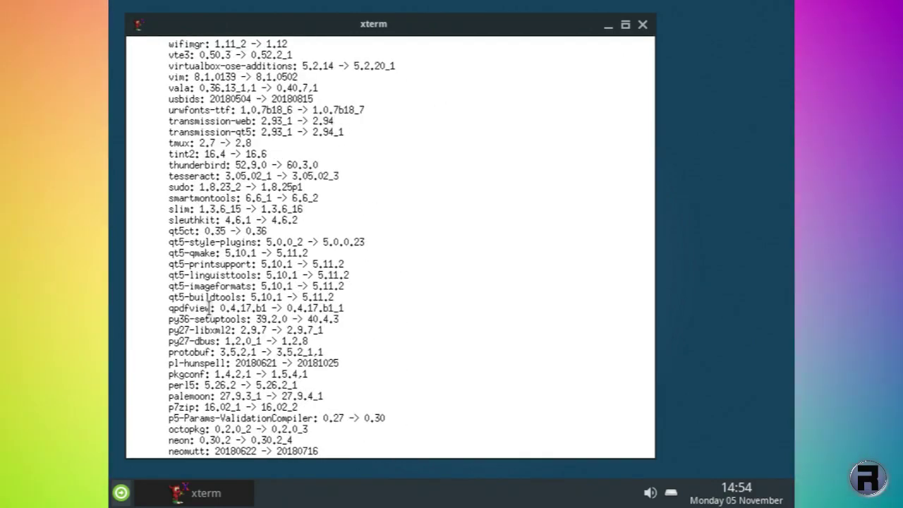
pyautogui.scroll(1, 207, 308)
pyautogui.scroll(3, 207, 308)
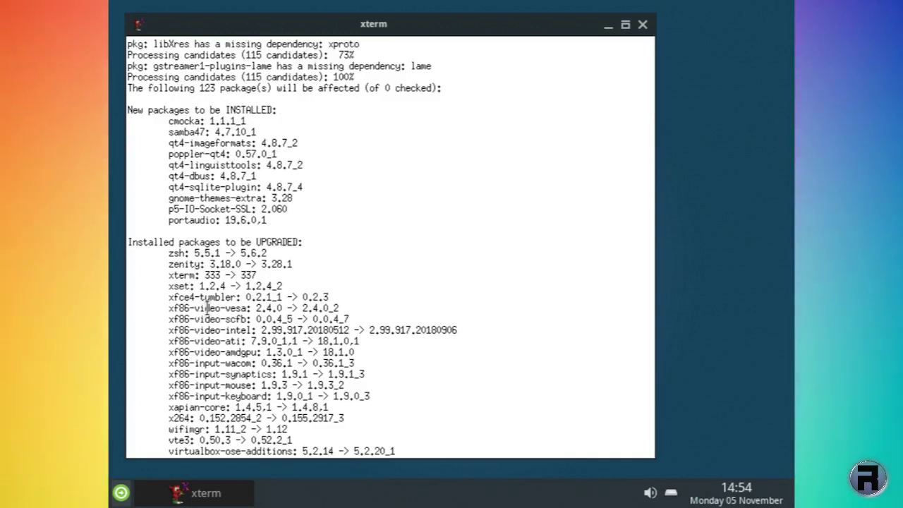
# Confirm the proposed package upgrade in the terminal and let the package downloads and installation proceed.
pyautogui.scroll(-20, 207, 309)
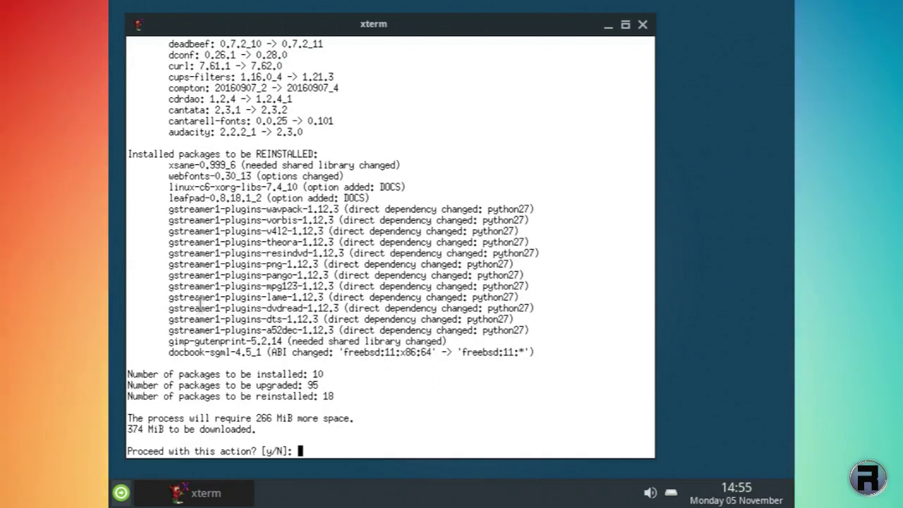
pyautogui.write('y')
pyautogui.press('Return')
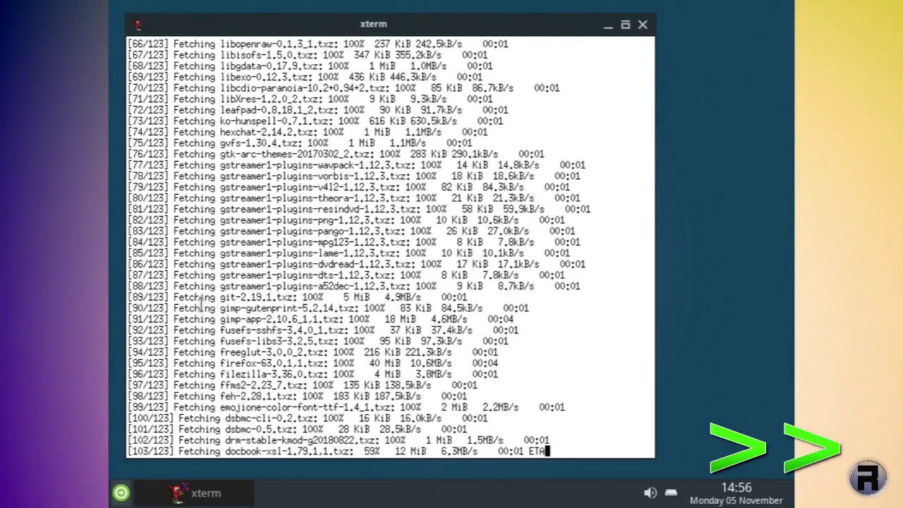
pyautogui.write('y')
pyautogui.press('Return')
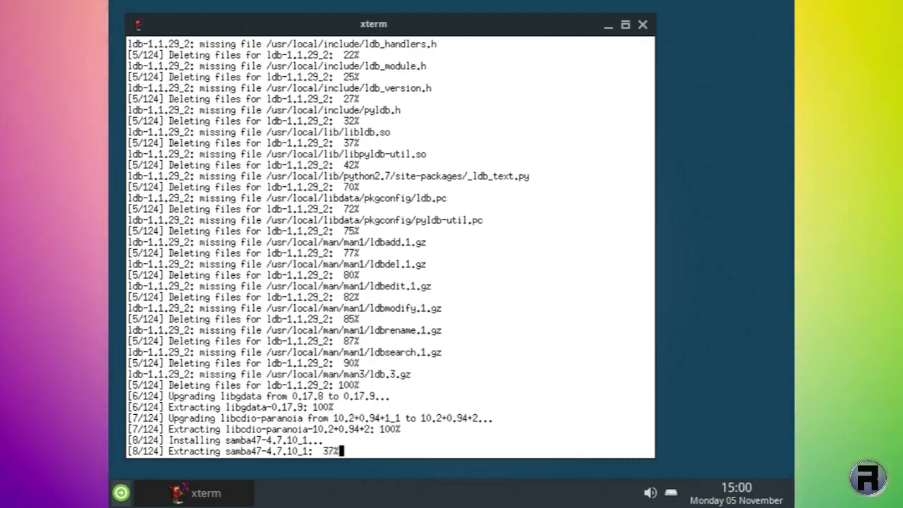
# Run pkg upgrade libreoffice in the terminal and confirm the upgrade.
pyautogui.click(121, 492)
pyautogui.click(110, 324)
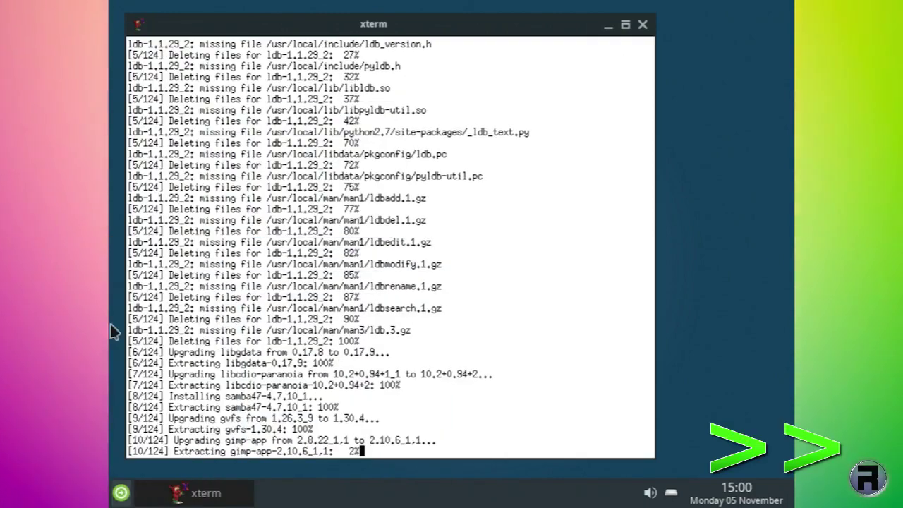
pyautogui.rightClick(110, 78)
pyautogui.click(312, 202)
pyautogui.write('pkg upgrade libreoffice')
pyautogui.press('Return')
pyautogui.write('y')
pyautogui.press('Return')
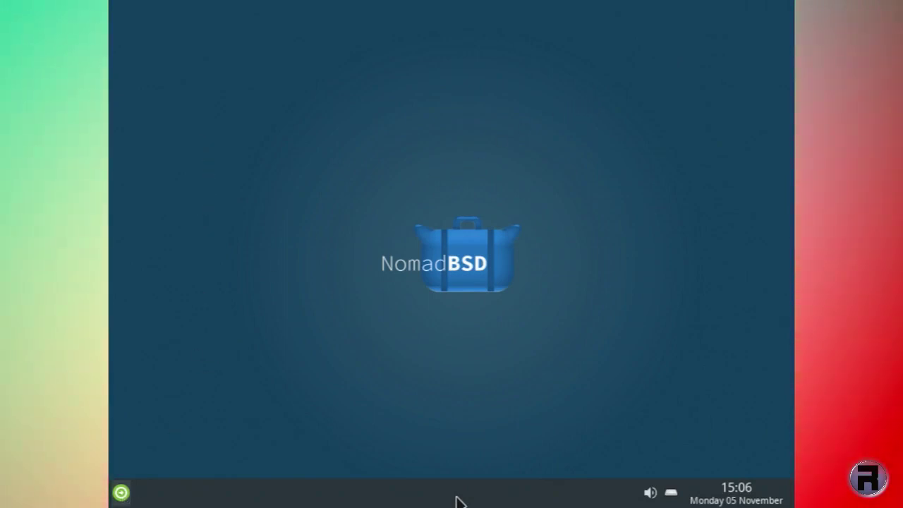
# Launch LibreOffice Writer, view its file-opening dialog, and leave it without choosing a file.
pyautogui.rightClick(190, 86)
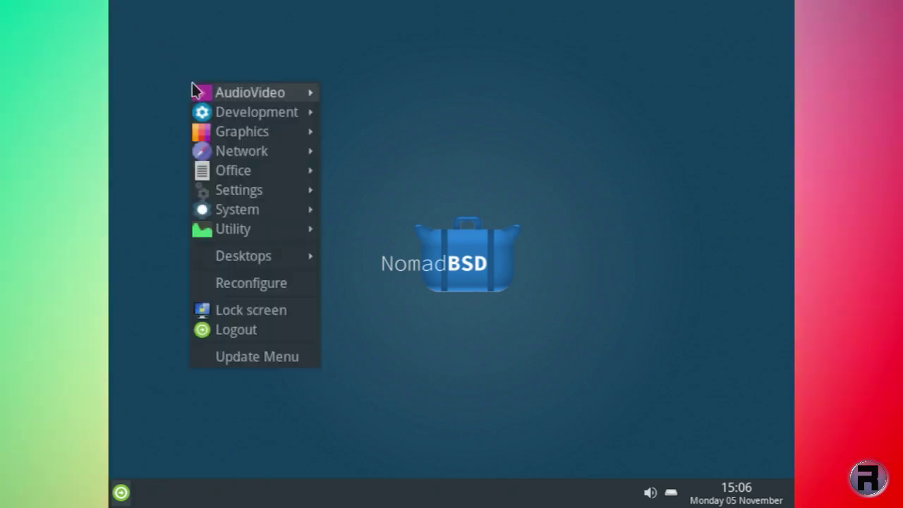
pyautogui.moveTo(227, 171)
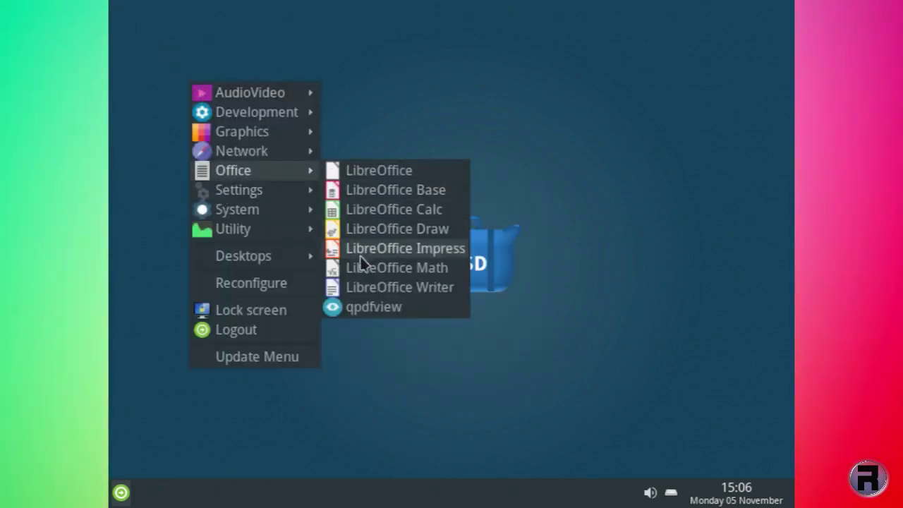
pyautogui.click(356, 290)
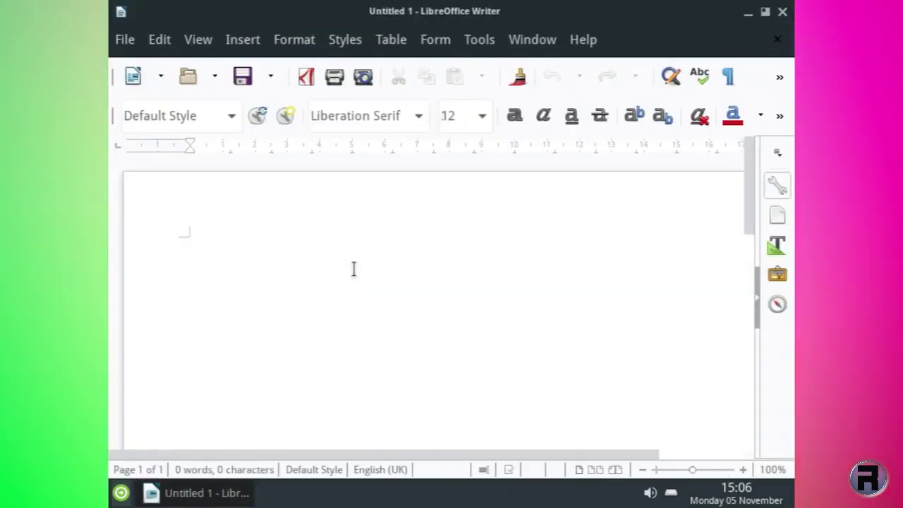
pyautogui.click(189, 74)
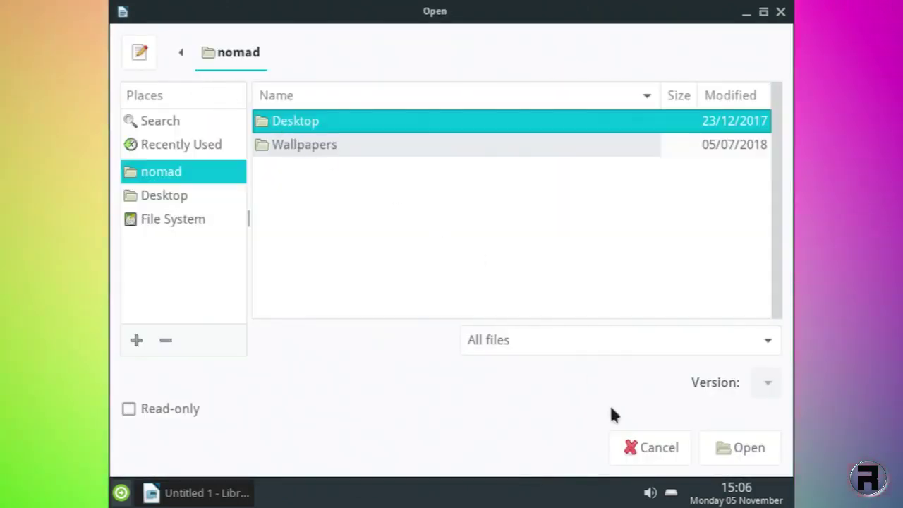
pyautogui.click(676, 452)
# Enter a line of random test text starting with "K kjgkjhk" in the blank document and close Writer without saving.
pyautogui.write('k kjgkjhk gkjh')
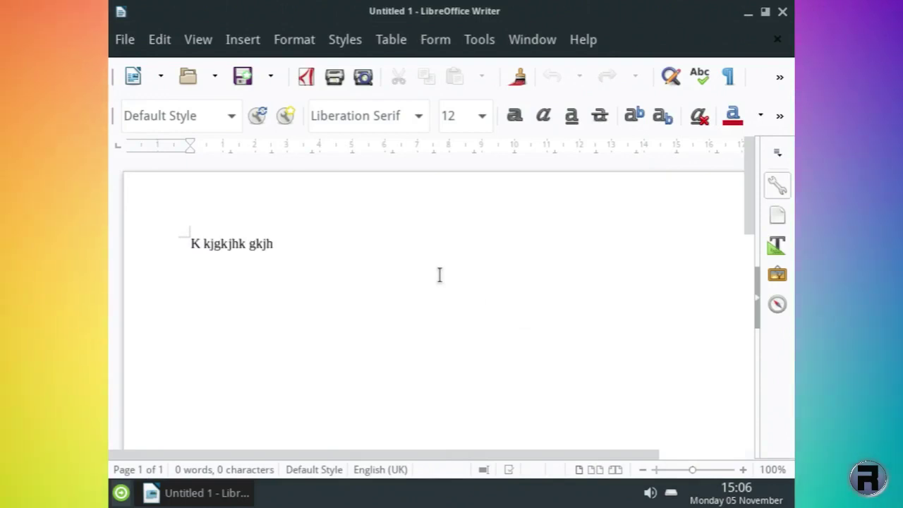
pyautogui.write('gkjgkjgkjgkjjkhjhkvmnv')
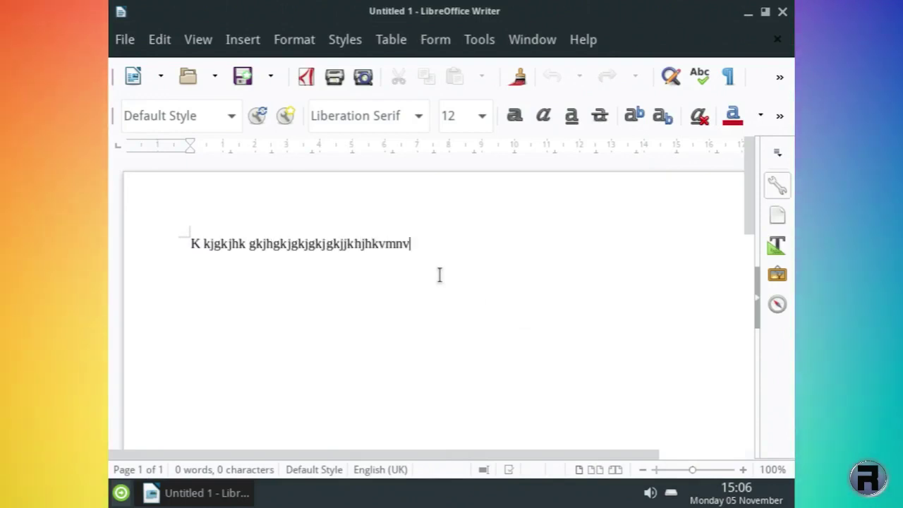
pyautogui.write('mnbnbvnnmnmmnjgjkgjk')
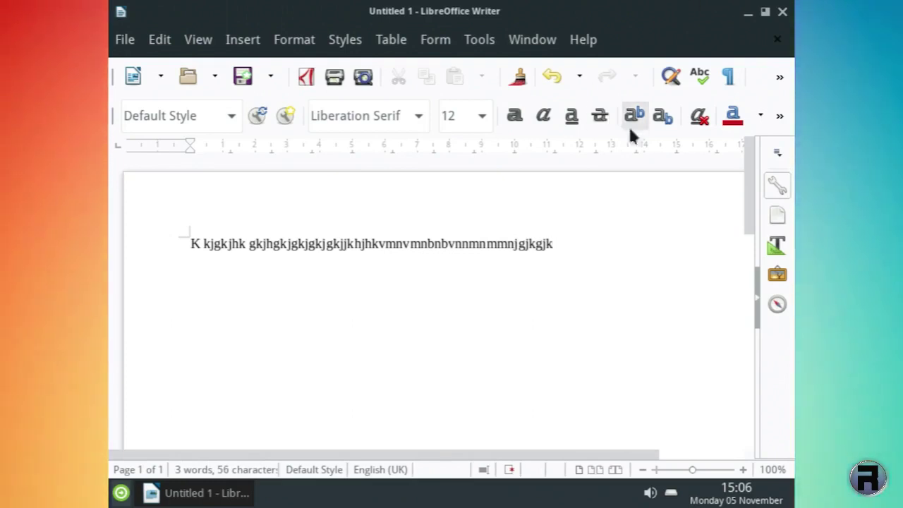
pyautogui.click(782, 12)
pyautogui.click(439, 283)
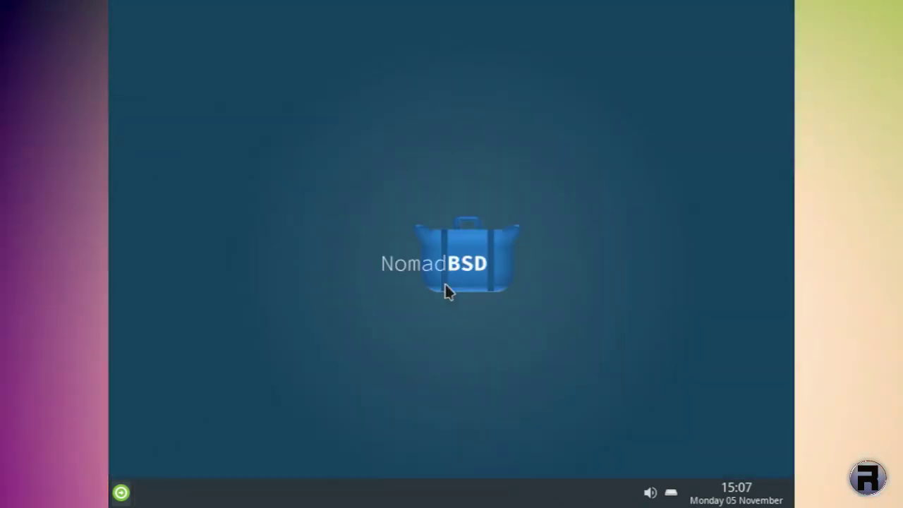
# Look through the Office and Settings applications and open the first of the two Preferred Applications tools.
pyautogui.rightClick(177, 60)
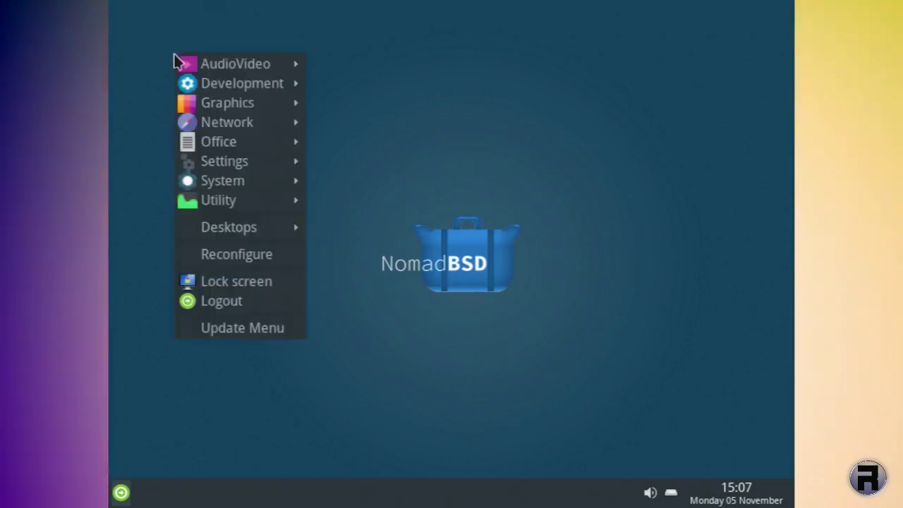
pyautogui.moveTo(194, 142)
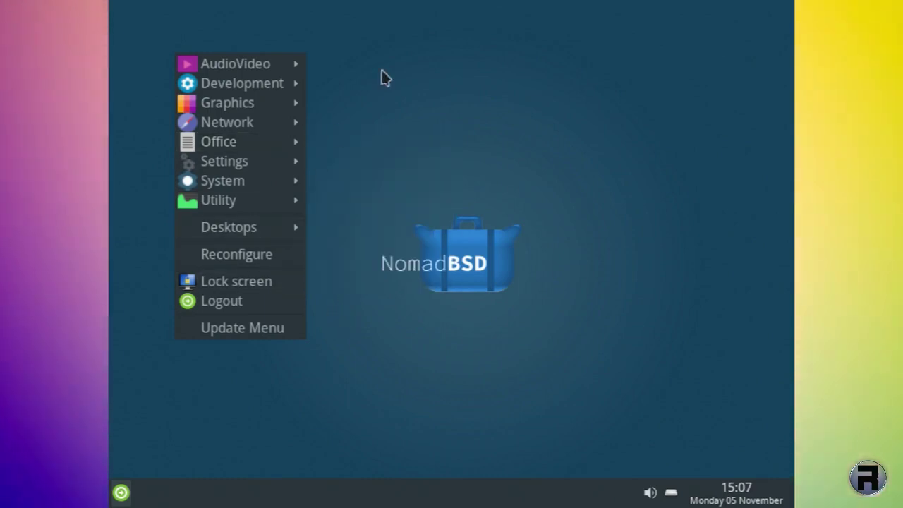
pyautogui.click(411, 32)
pyautogui.rightClick(182, 1)
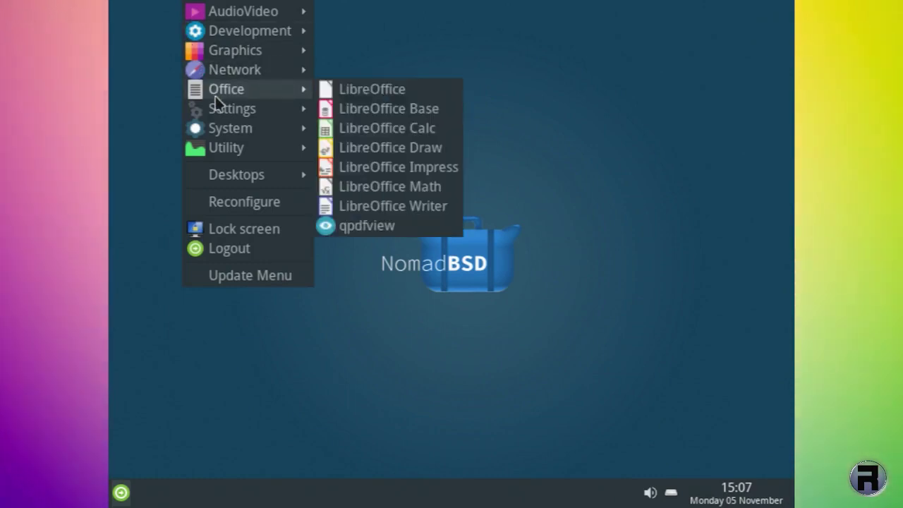
pyautogui.moveTo(220, 113)
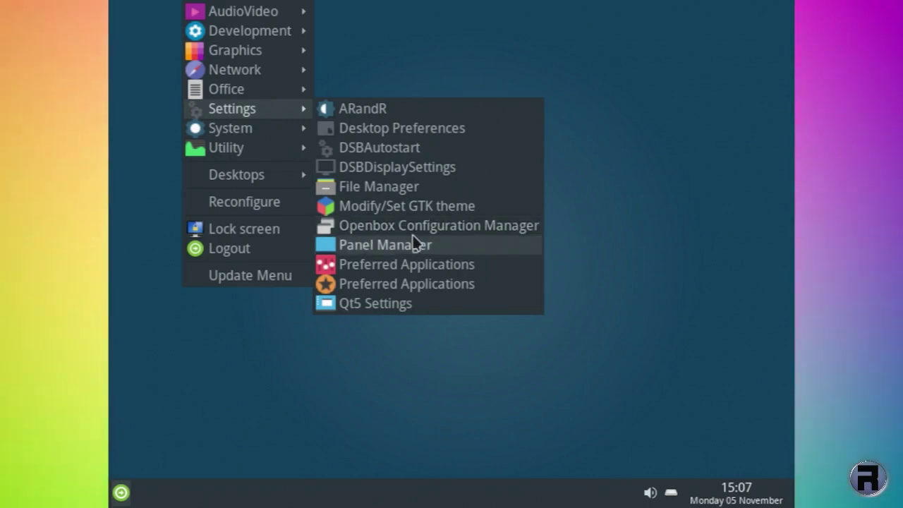
pyautogui.click(386, 272)
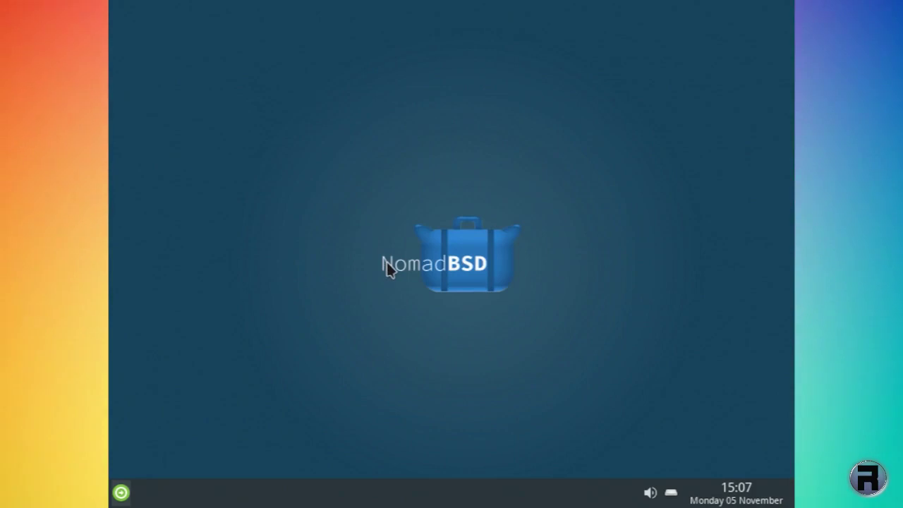
# Open the second Preferred Applications tool and arrange both windows so their browser and mail settings can be compared.
pyautogui.rightClick(291, 66)
pyautogui.moveTo(307, 102)
pyautogui.click(280, 6)
pyautogui.rightClick(252, 9)
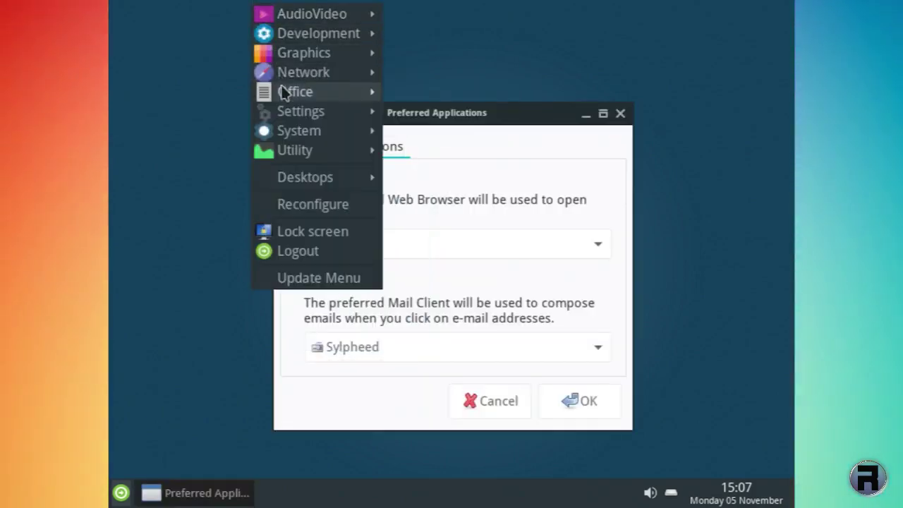
pyautogui.moveTo(288, 138)
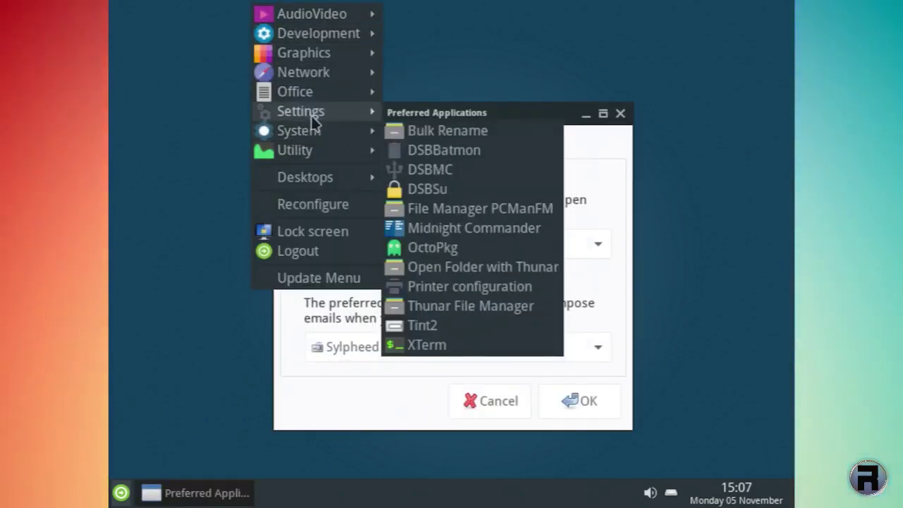
pyautogui.moveTo(356, 113)
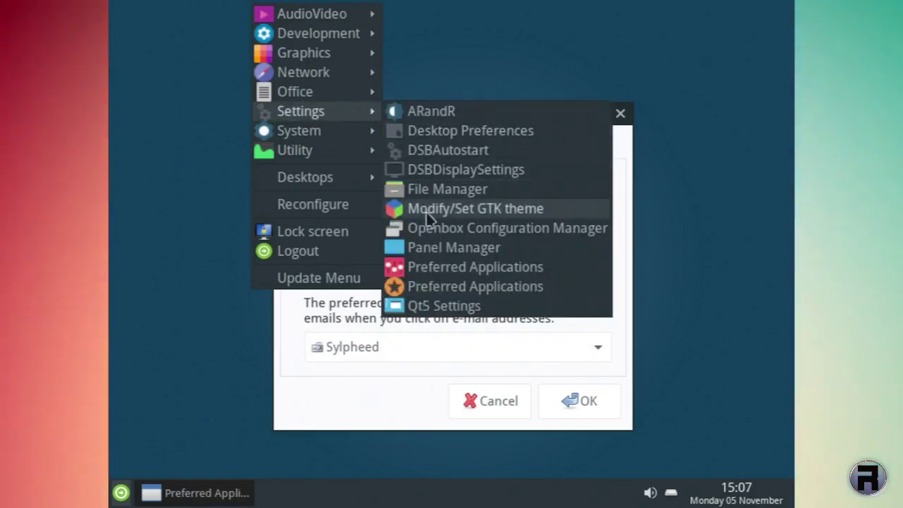
pyautogui.click(444, 288)
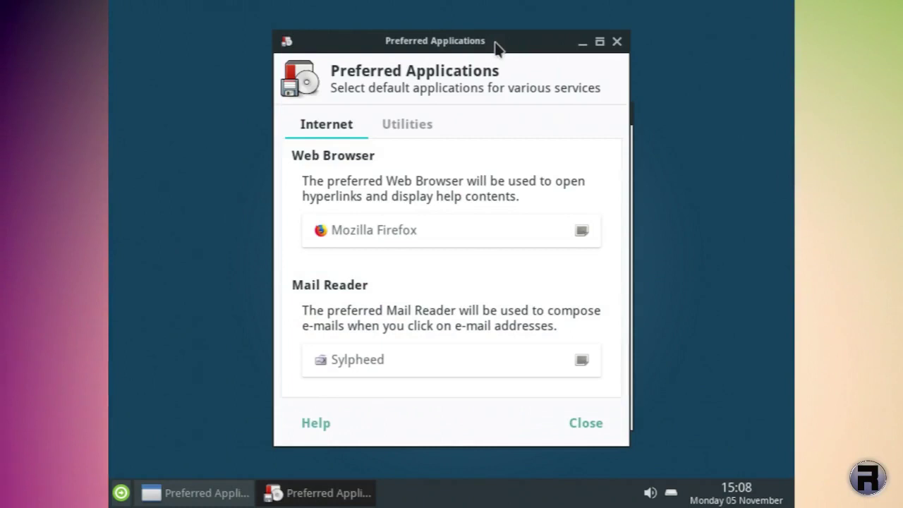
pyautogui.moveTo(495, 42); pyautogui.dragTo(341, 22)
pyautogui.moveTo(538, 110); pyautogui.dragTo(655, 139)
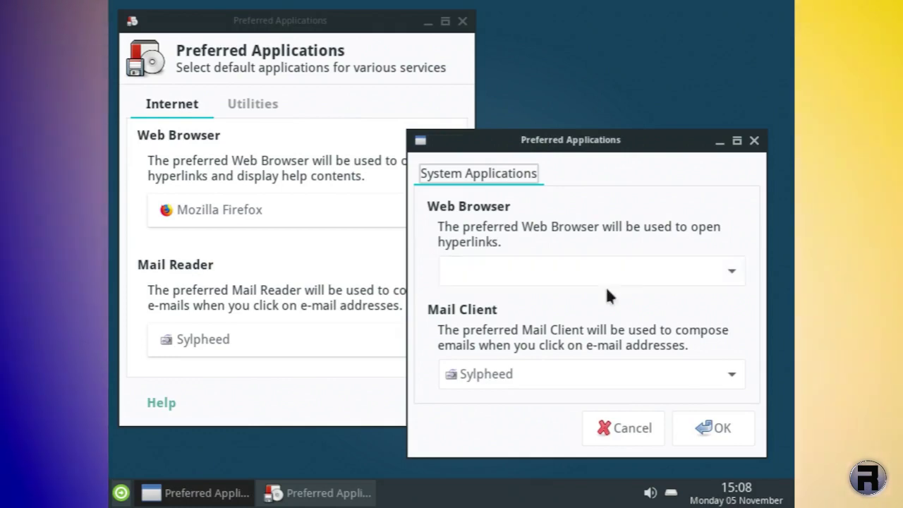
# Try Firefox Web Browser as the preferred browser under System Applications, check the mail client choices, and discard the changes.
pyautogui.click(719, 278)
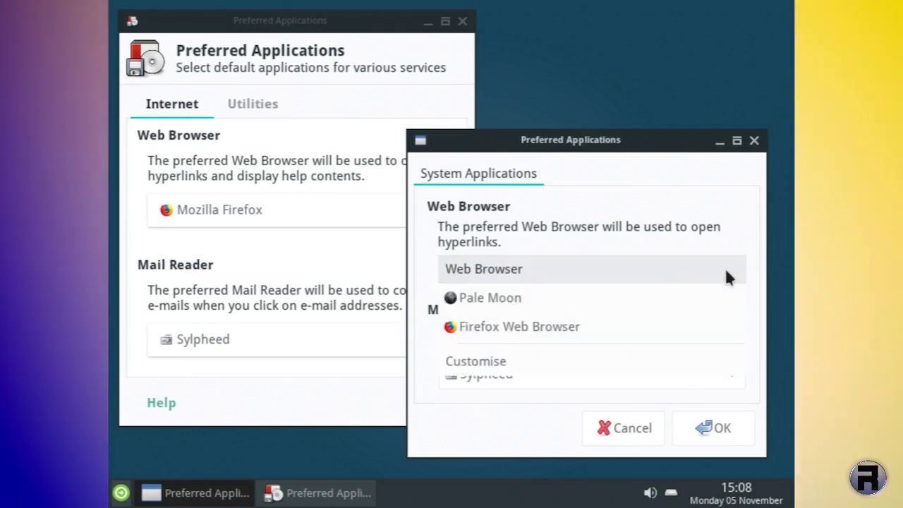
pyautogui.click(681, 325)
pyautogui.click(730, 380)
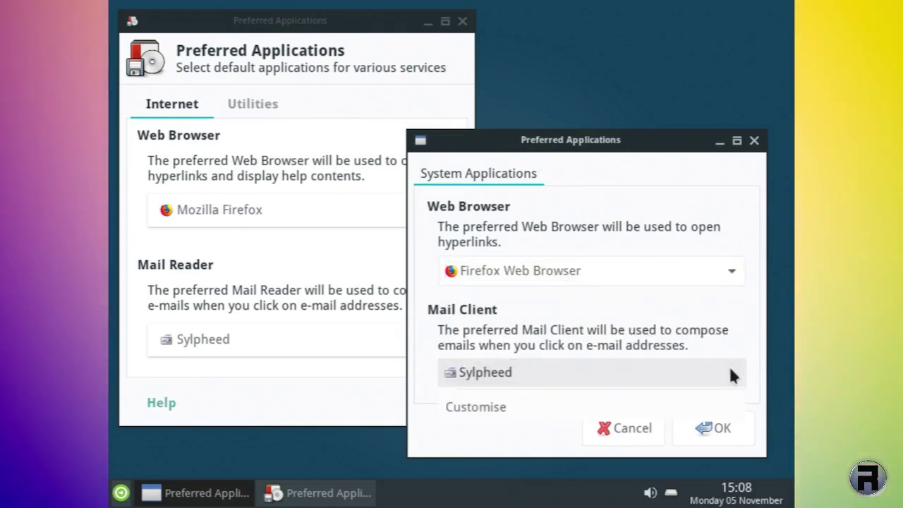
pyautogui.click(647, 457)
pyautogui.click(631, 431)
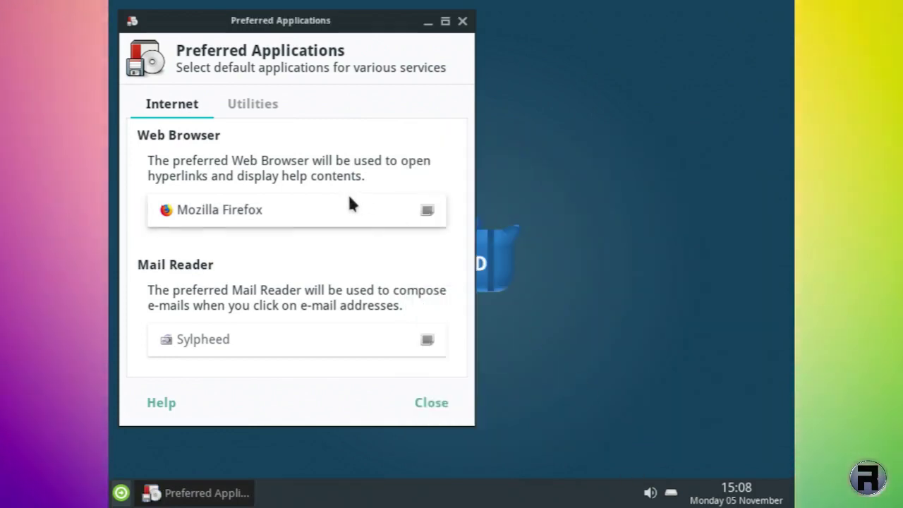
# Examine the Utilities and Internet defaults in the remaining Preferred Applications window and close it.
pyautogui.click(251, 105)
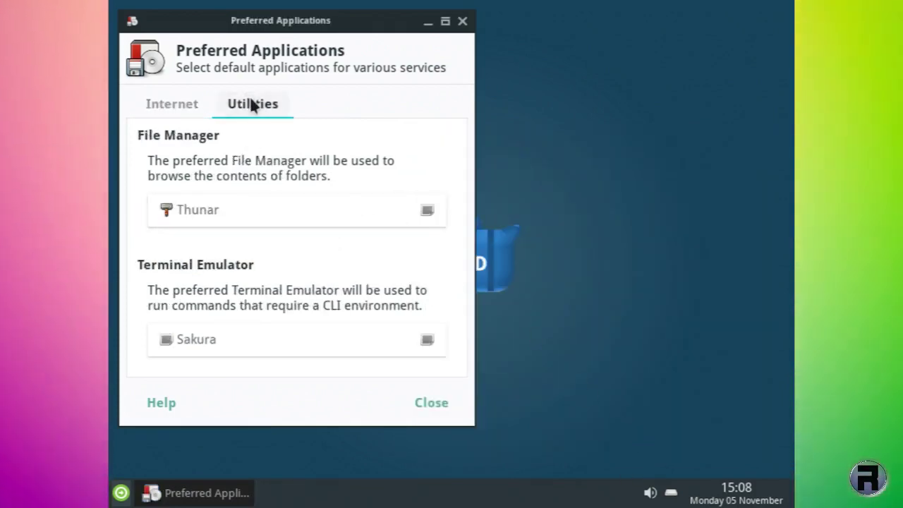
pyautogui.click(167, 107)
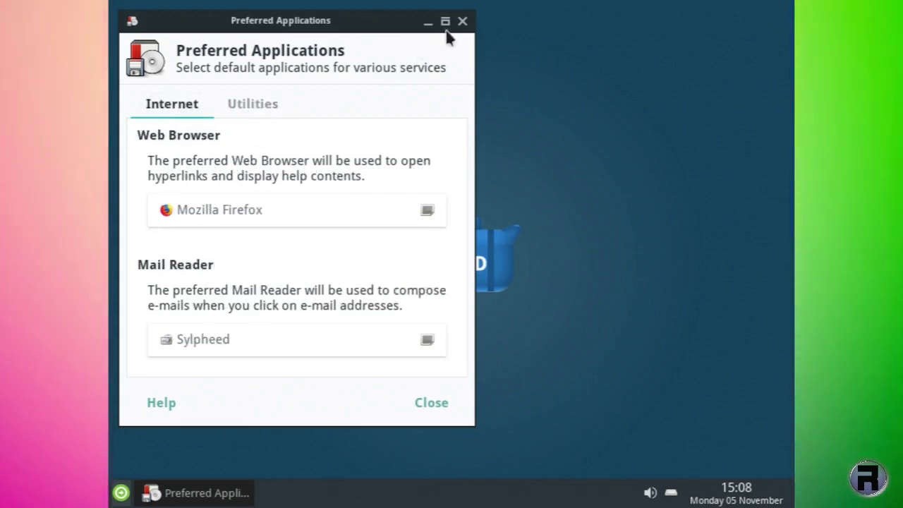
pyautogui.click(464, 21)
# Open Qt5 Settings, view its appearance options, and close the tool.
pyautogui.rightClick(292, 31)
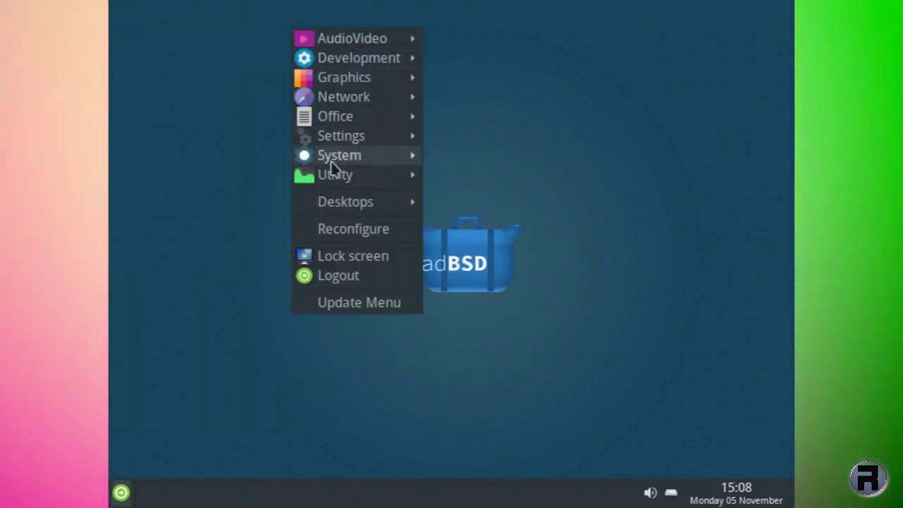
pyautogui.moveTo(337, 193)
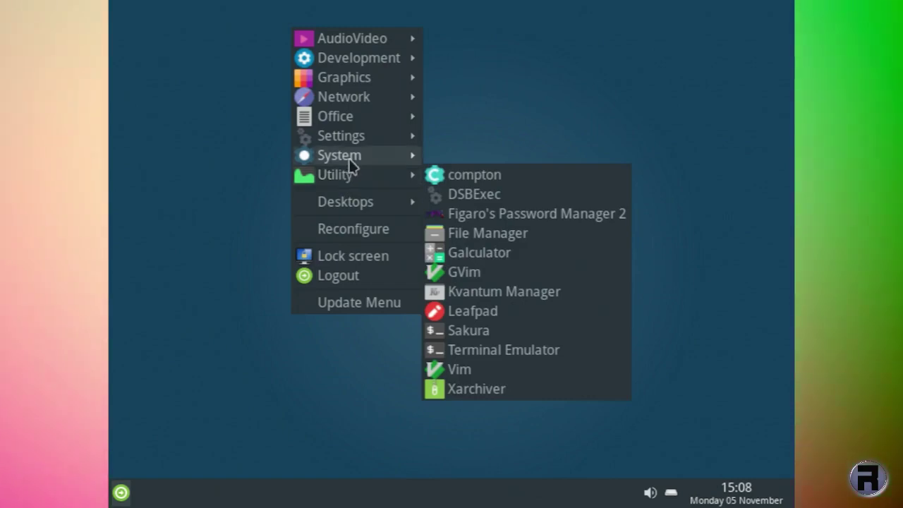
pyautogui.moveTo(356, 143)
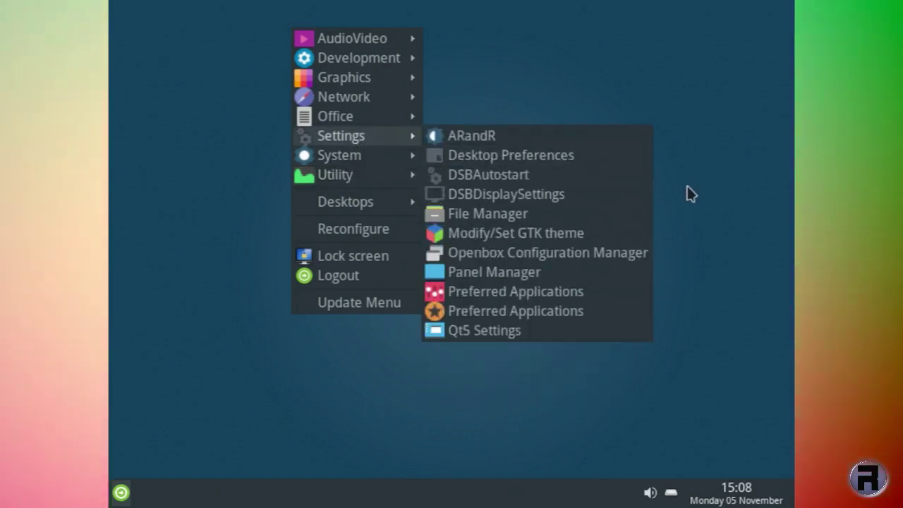
pyautogui.click(481, 331)
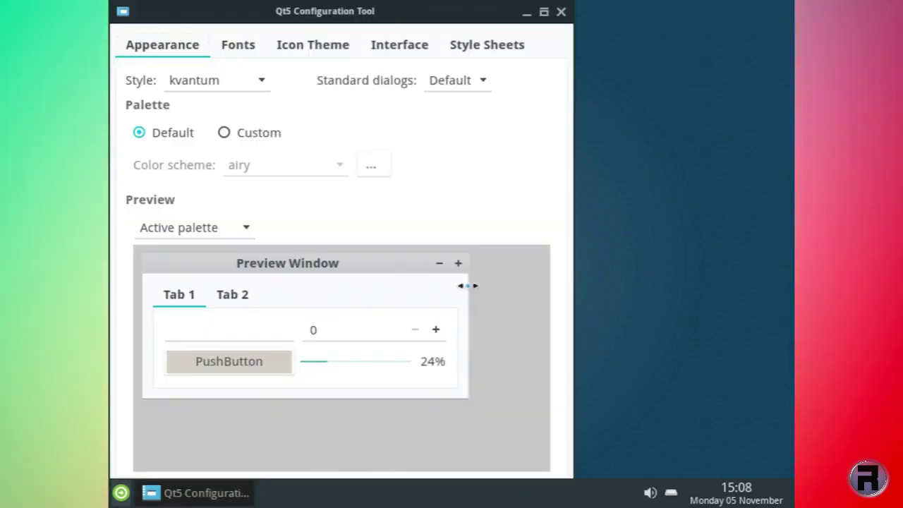
pyautogui.click(562, 12)
# Browse the System and Utility applications and open File Manager on the nomad home folder.
pyautogui.rightClick(374, 26)
pyautogui.moveTo(416, 153)
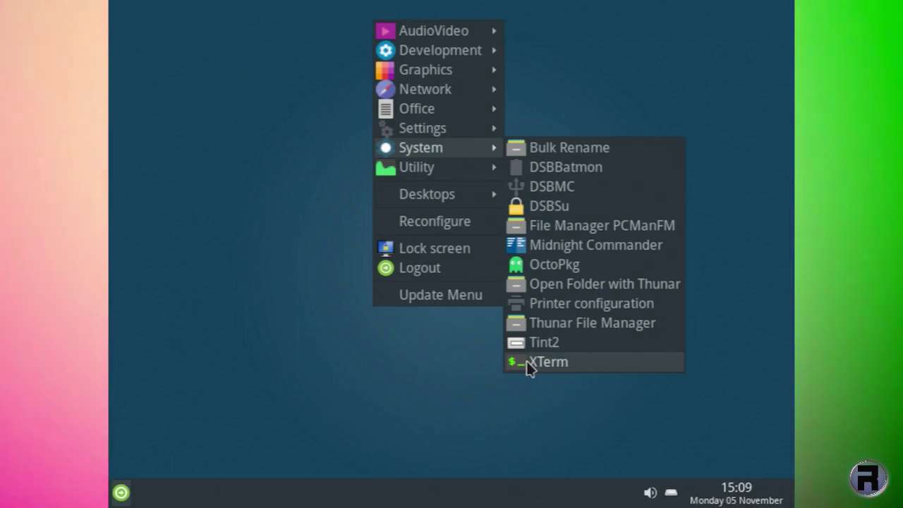
pyautogui.moveTo(439, 174)
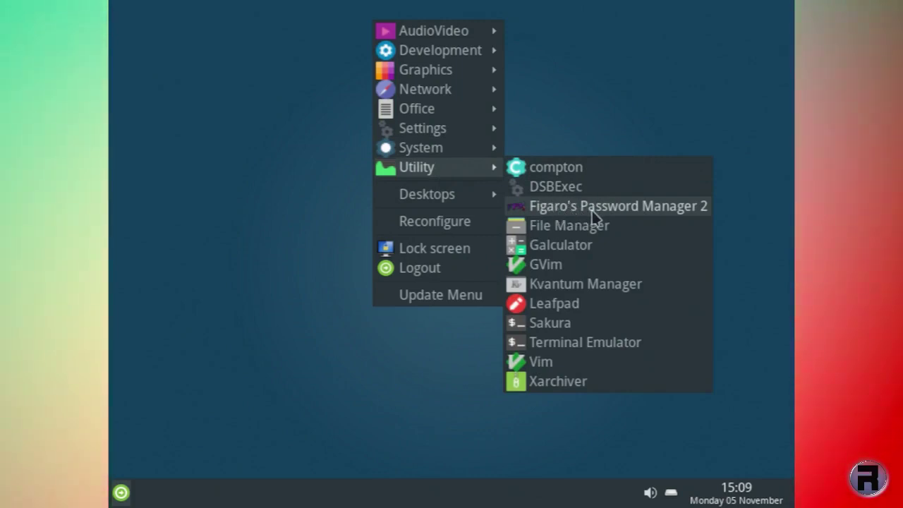
pyautogui.click(568, 227)
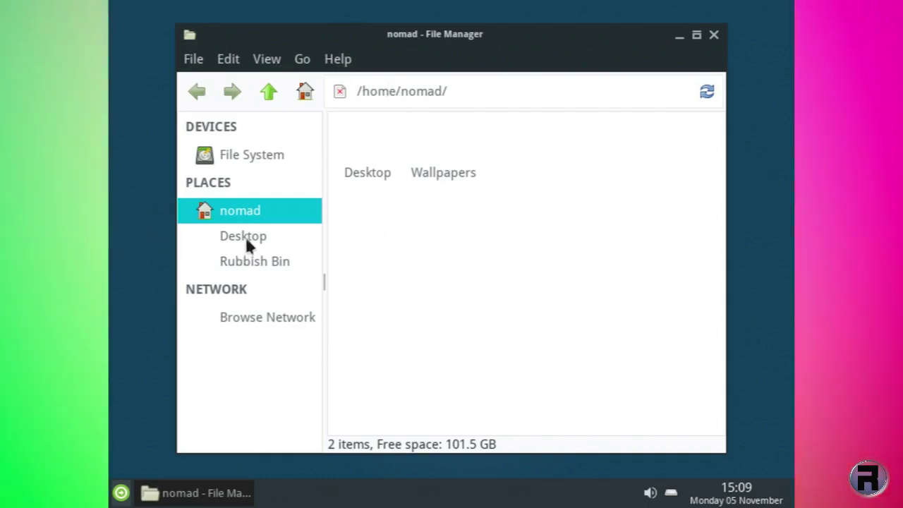
# View the Rubbish Bin folder and the file manager's version information, and close the file manager.
pyautogui.moveTo(491, 42)
pyautogui.mouseDown()
pyautogui.moveTo(454, 50)
pyautogui.moveTo(499, 55)
pyautogui.mouseUp()
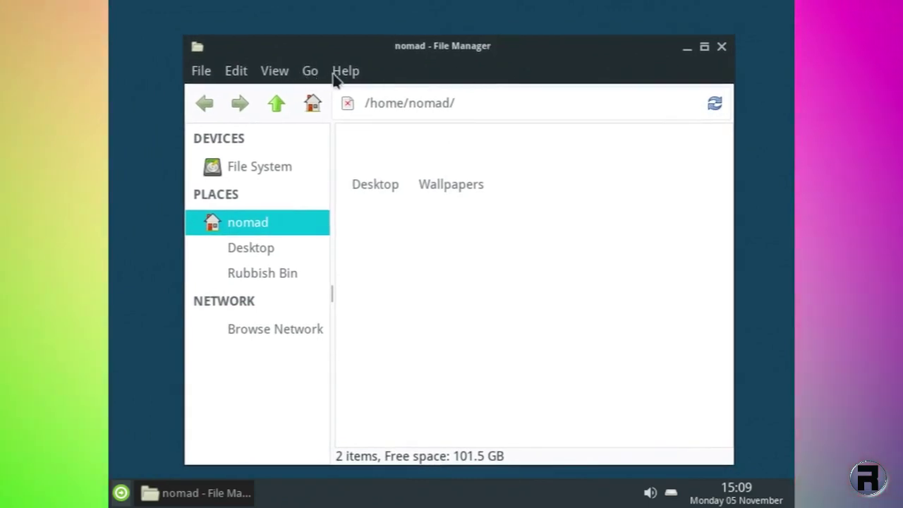
pyautogui.click(269, 100)
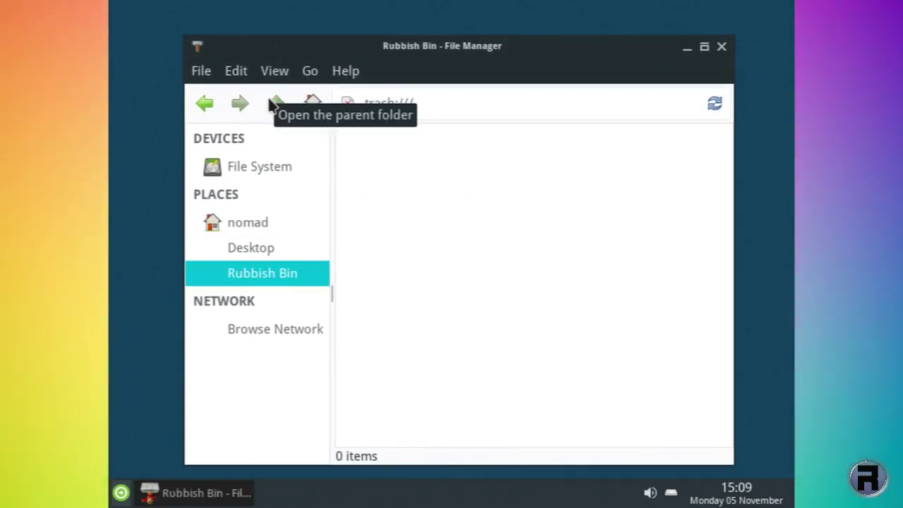
pyautogui.click(338, 81)
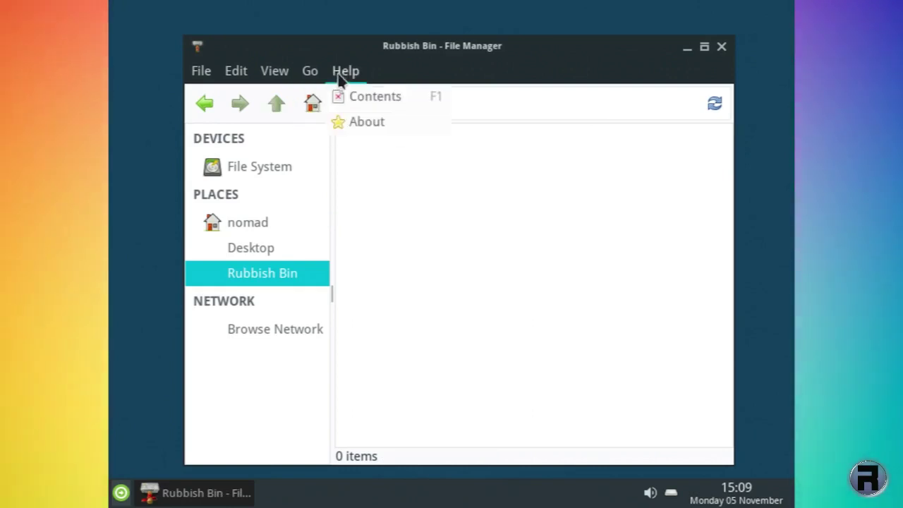
pyautogui.click(356, 121)
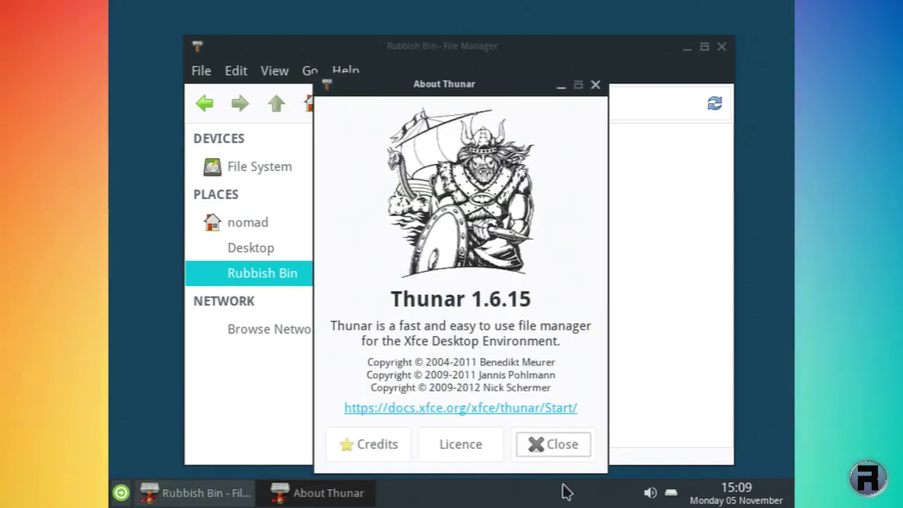
pyautogui.click(554, 444)
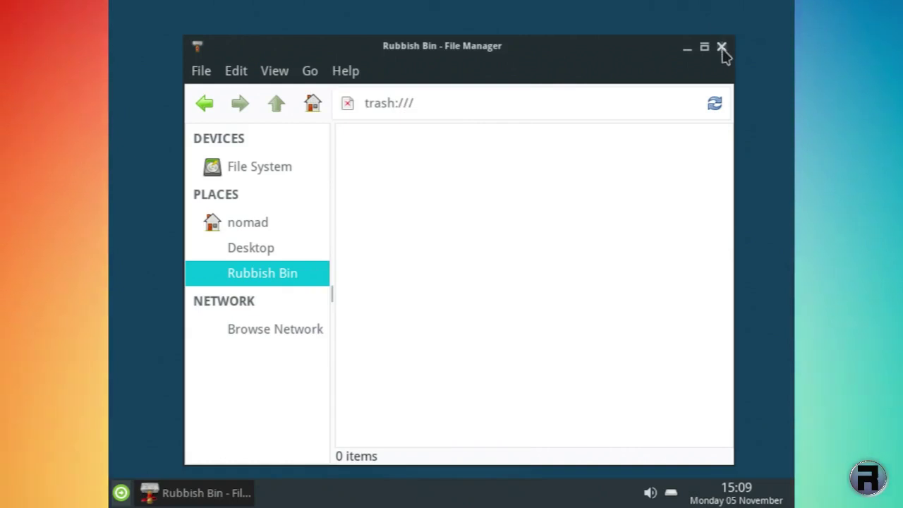
pyautogui.click(720, 46)
# Open the Sakura and Terminal Emulator utilities to compare them, and close both terminal windows.
pyautogui.rightClick(189, 44)
pyautogui.moveTo(214, 186)
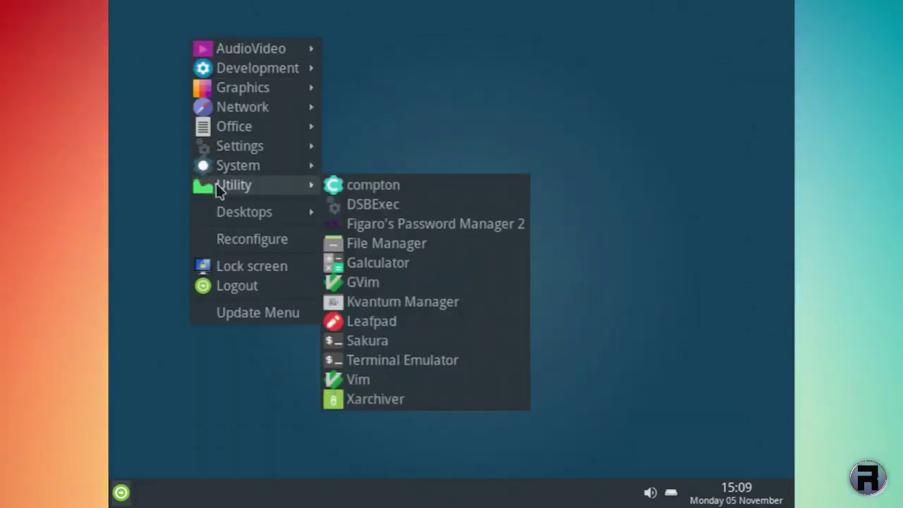
pyautogui.click(366, 342)
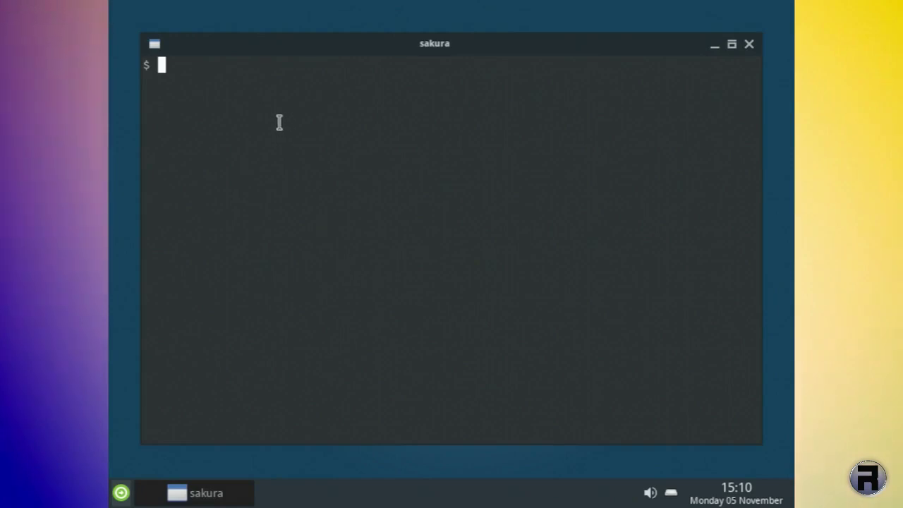
pyautogui.rightClick(219, 10)
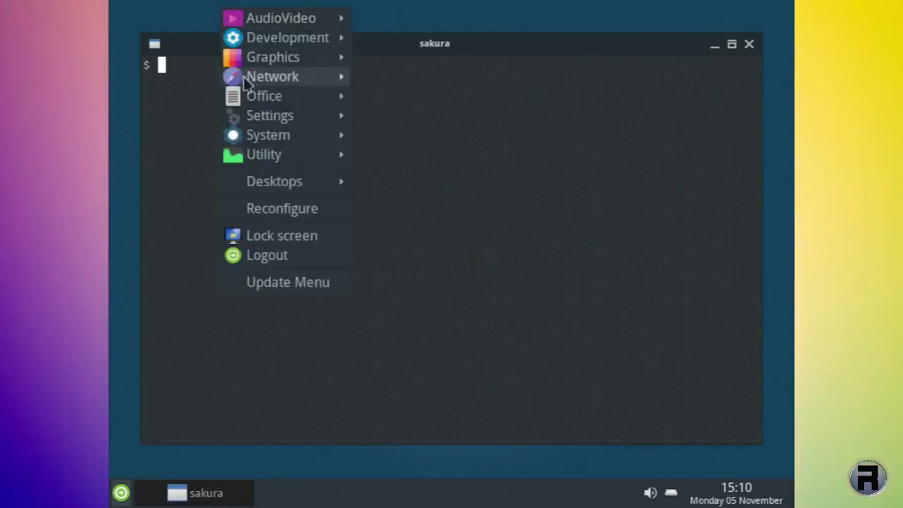
pyautogui.moveTo(246, 154)
pyautogui.click(384, 328)
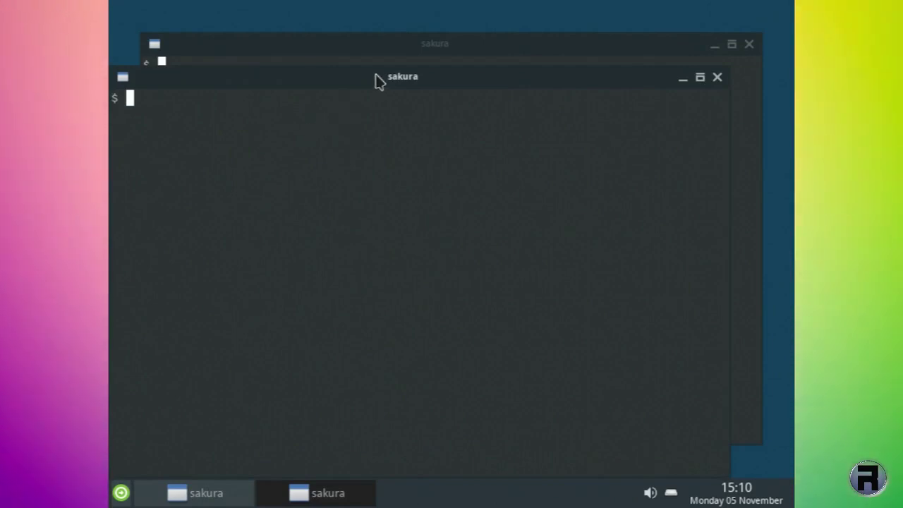
pyautogui.click(717, 78)
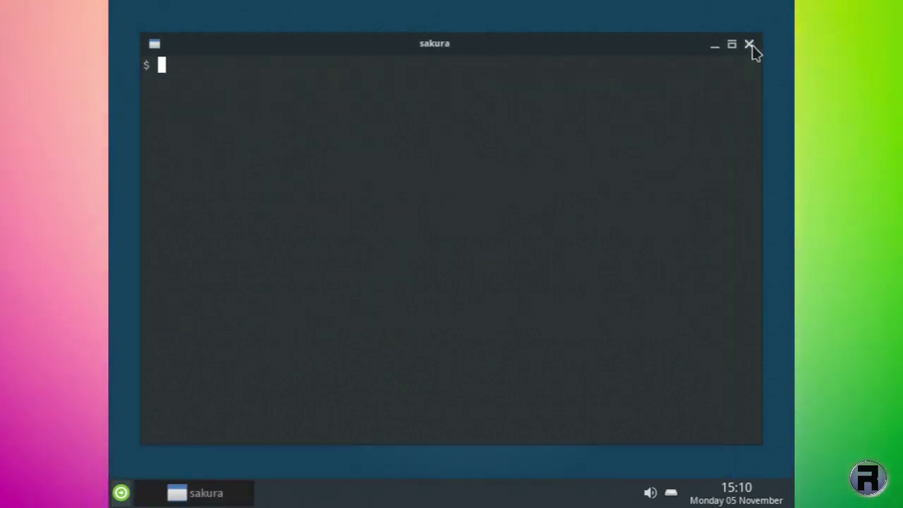
pyautogui.click(749, 45)
# Examine the Utility applications and the Desktops options, and reconfigure the window manager.
pyautogui.rightClick(241, 41)
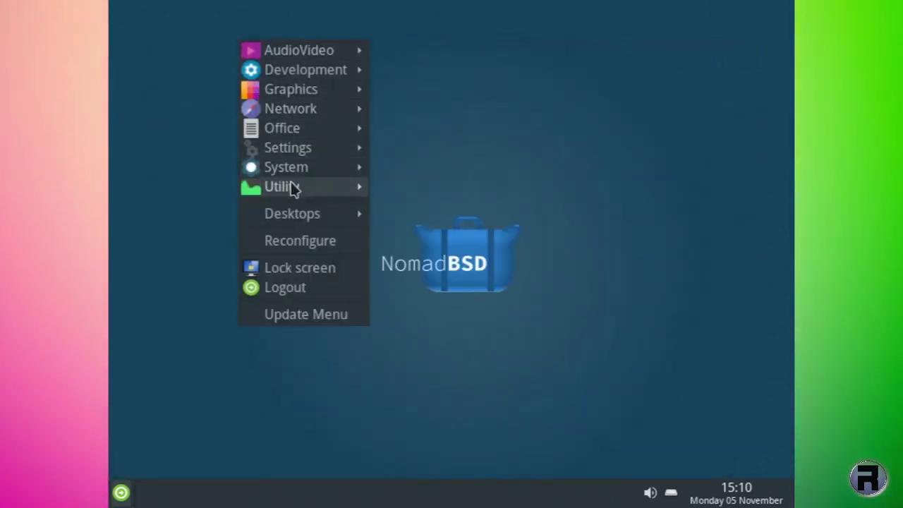
pyautogui.moveTo(364, 198)
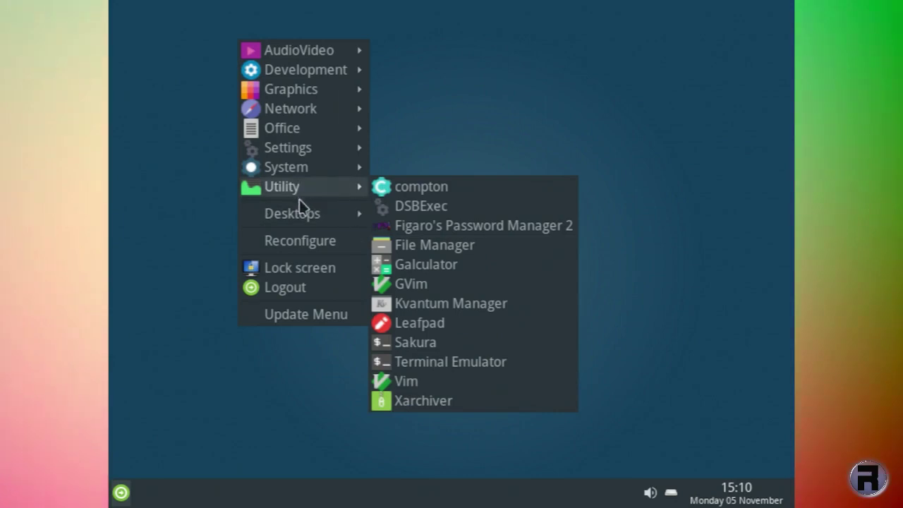
pyautogui.moveTo(297, 216)
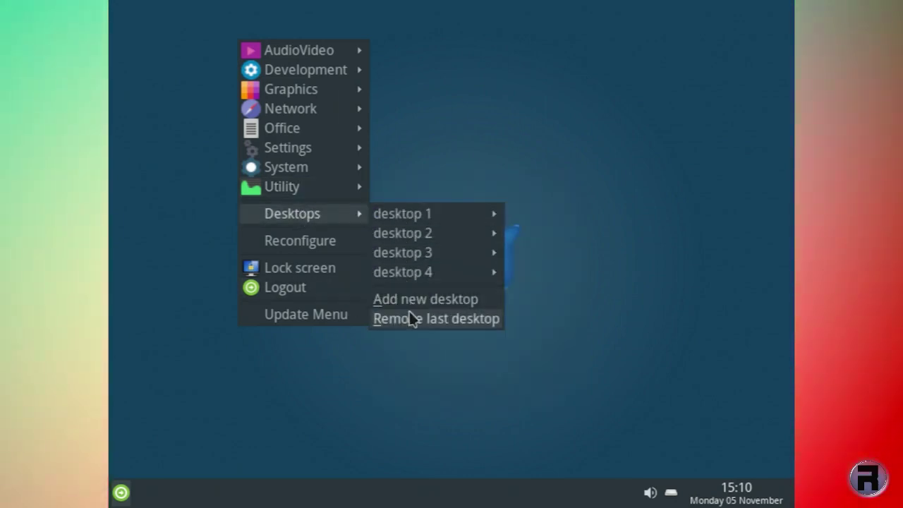
pyautogui.click(319, 243)
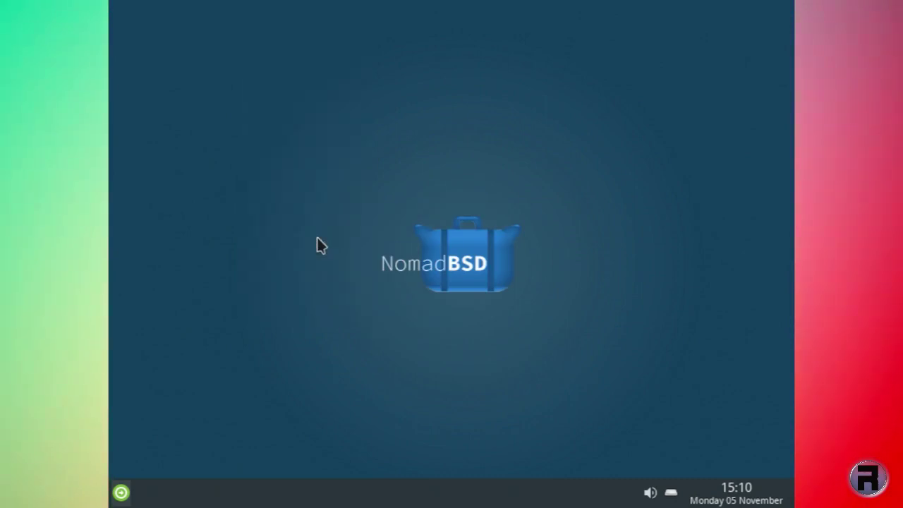
# Reconfigure the desktop once more and update its application menu.
pyautogui.rightClick(173, 4)
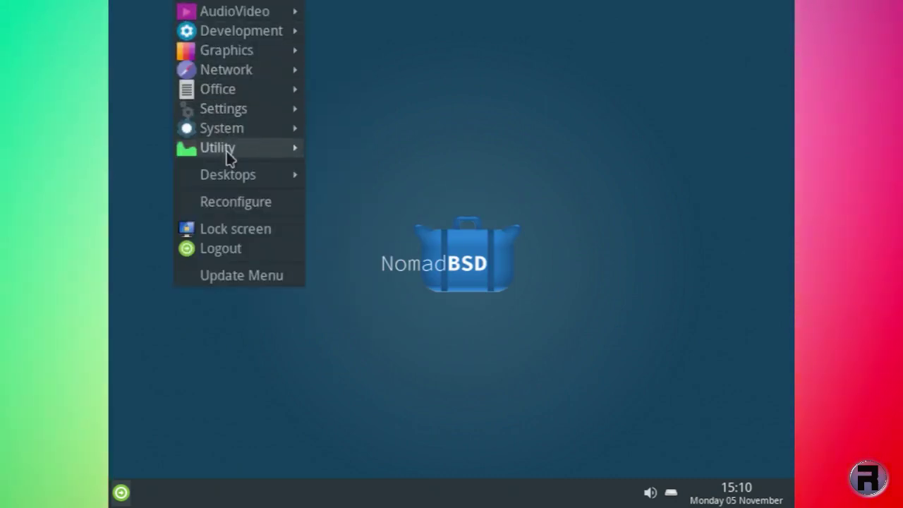
pyautogui.click(232, 201)
pyautogui.rightClick(238, 127)
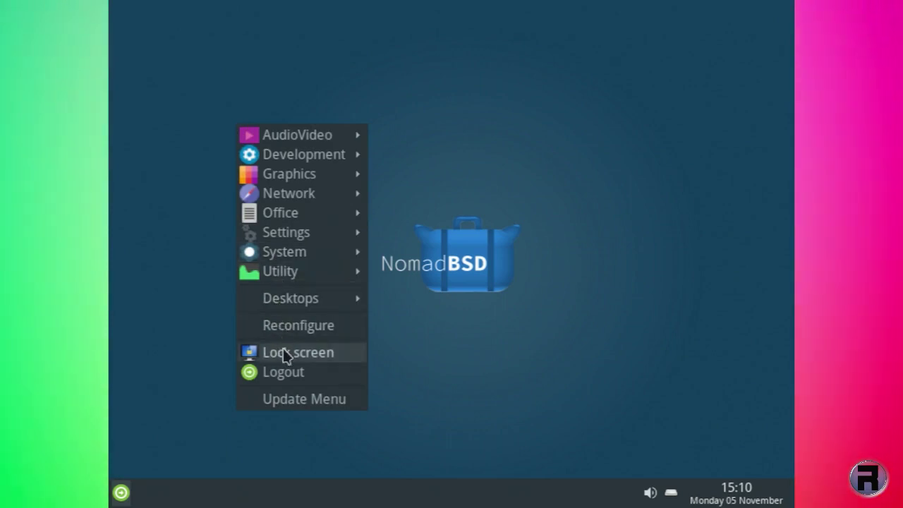
pyautogui.click(329, 399)
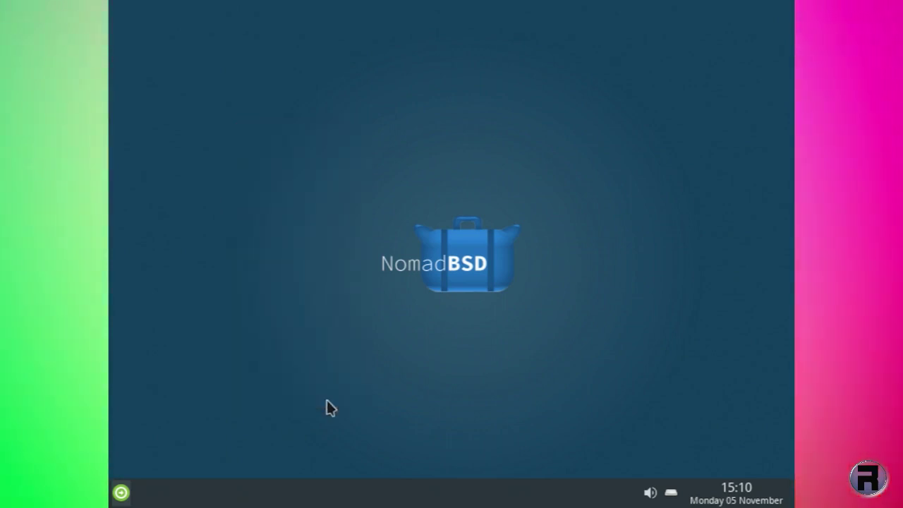
# Open the OctoPkg package manager from the System applications and search the remote packages for "moc".
pyautogui.rightClick(221, 84)
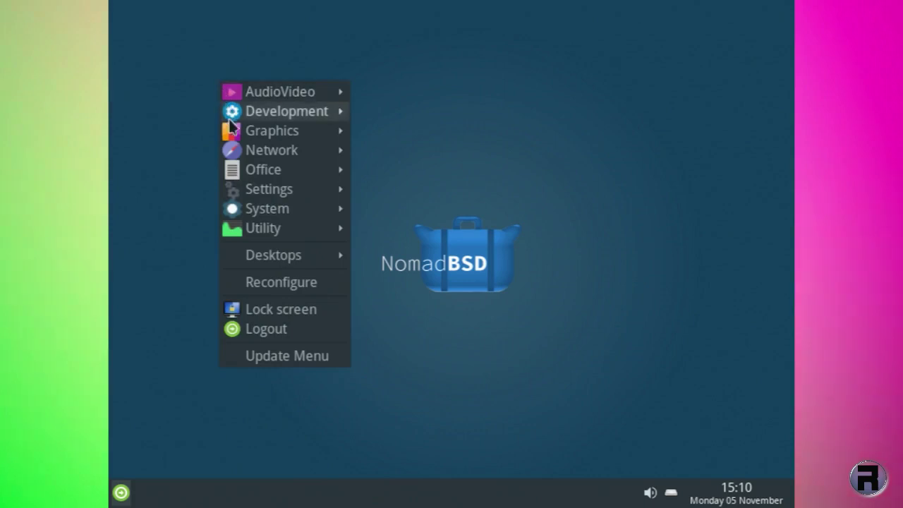
pyautogui.moveTo(244, 174)
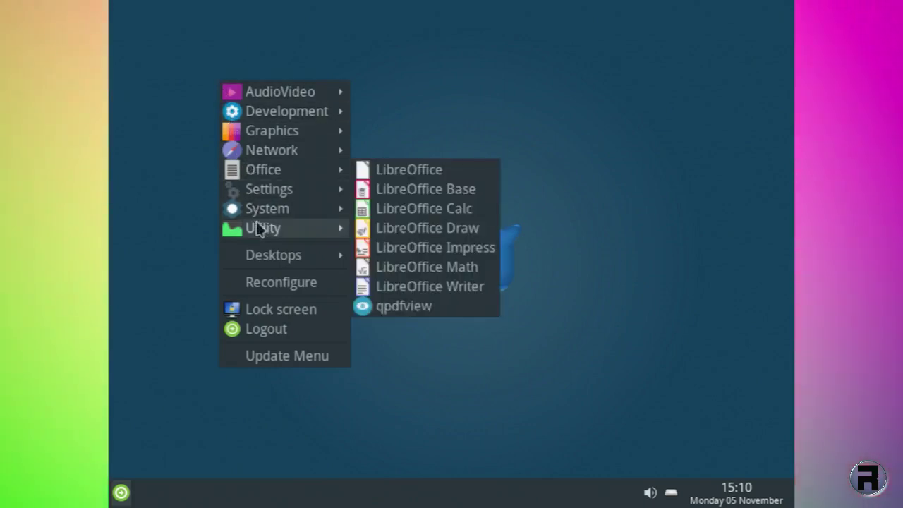
pyautogui.moveTo(261, 237)
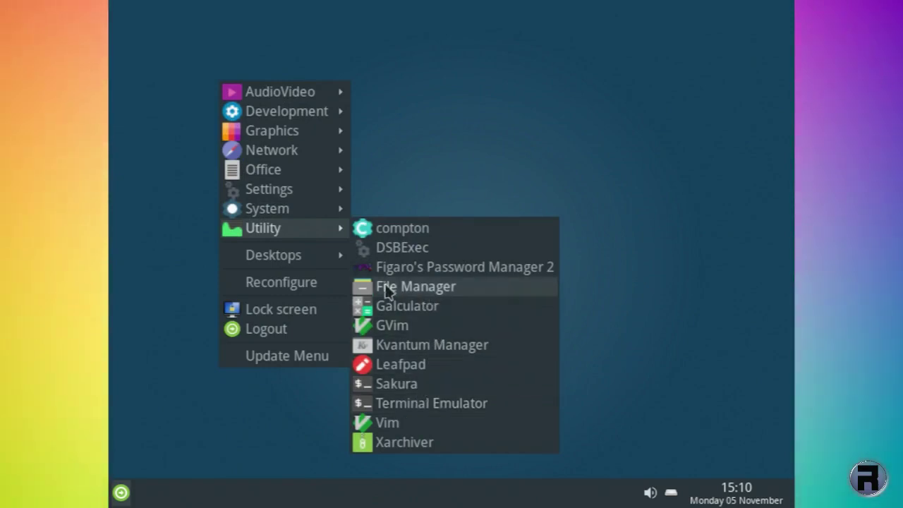
pyautogui.moveTo(326, 210)
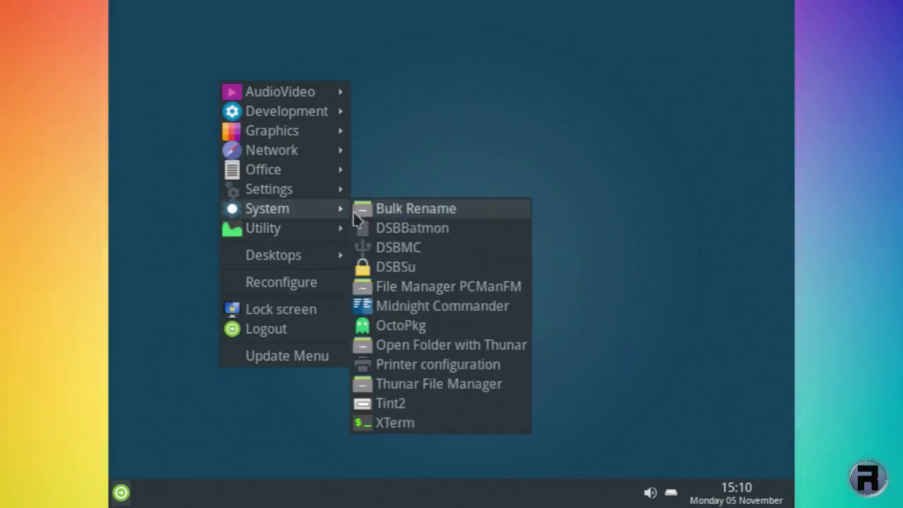
pyautogui.click(392, 326)
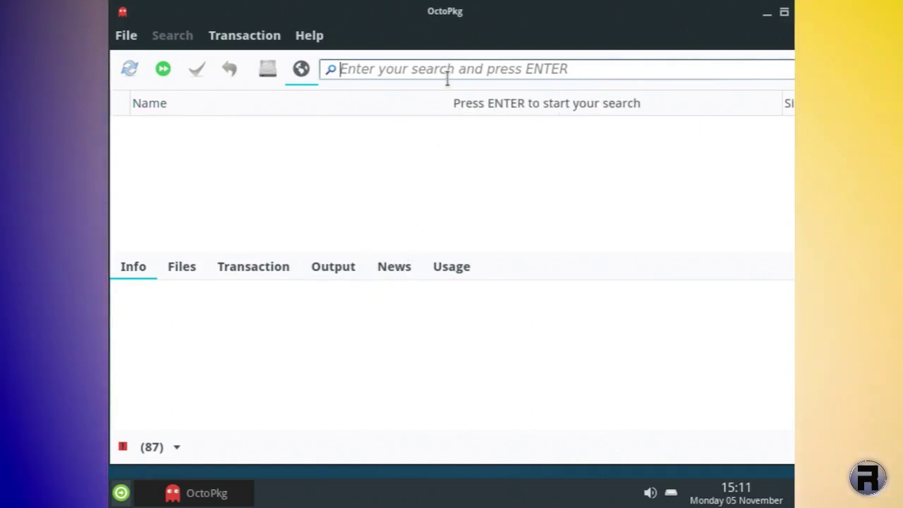
pyautogui.write('moc')
pyautogui.press('Return')
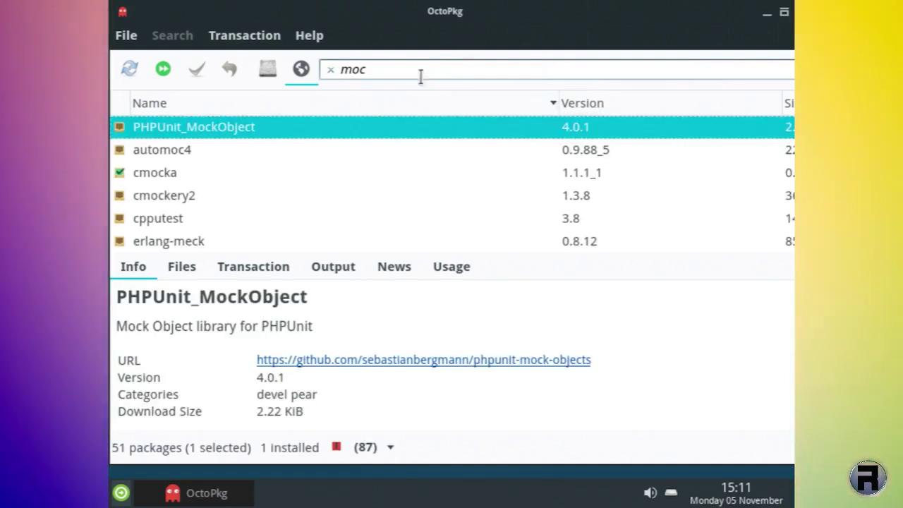
# Find the moc package in the search results and submit it for installation.
pyautogui.scroll(-9, 272, 176)
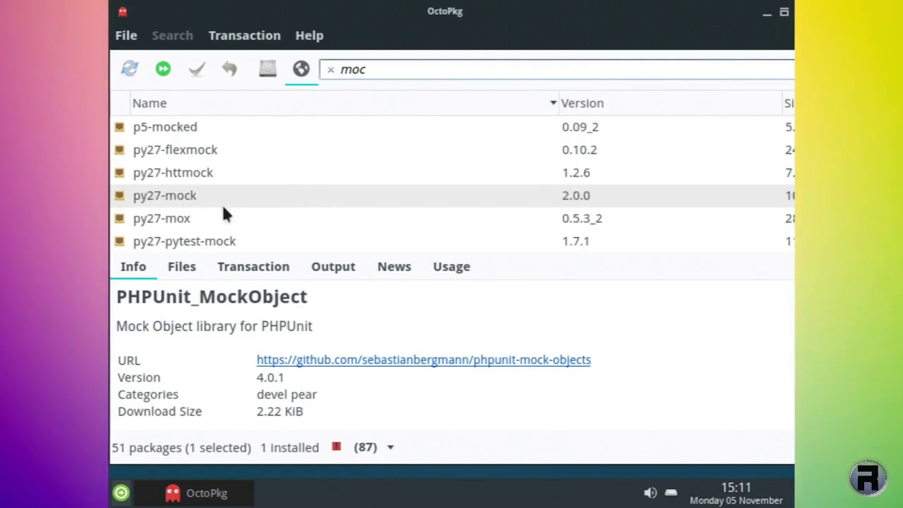
pyautogui.scroll(6, 219, 202)
pyautogui.scroll(-2, 201, 202)
pyautogui.click(197, 203)
pyautogui.scroll(-1, 197, 203)
pyautogui.click(195, 199)
pyautogui.scroll(1, 169, 194)
pyautogui.click(148, 173)
pyautogui.rightClick(148, 174)
pyautogui.click(173, 188)
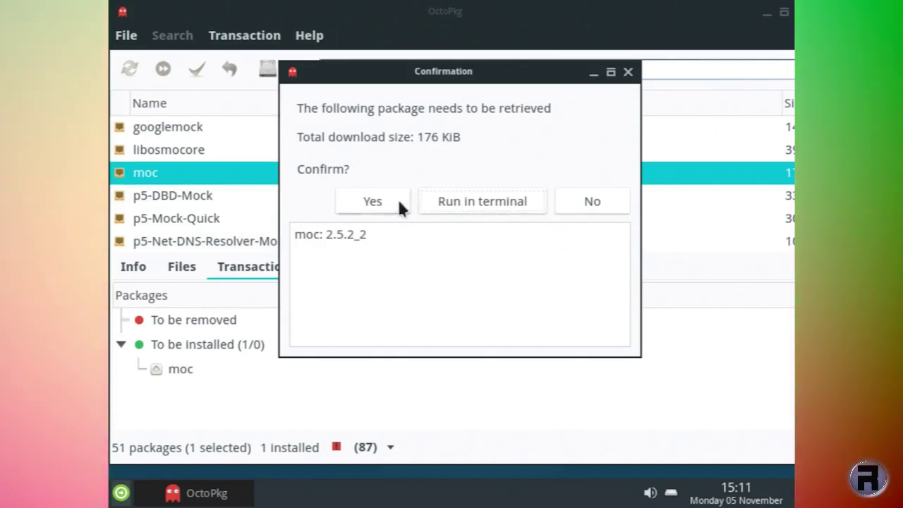
# Confirm the download of moc 2.5.2_2 and authorise the installation with root's password.
pyautogui.click(370, 201)
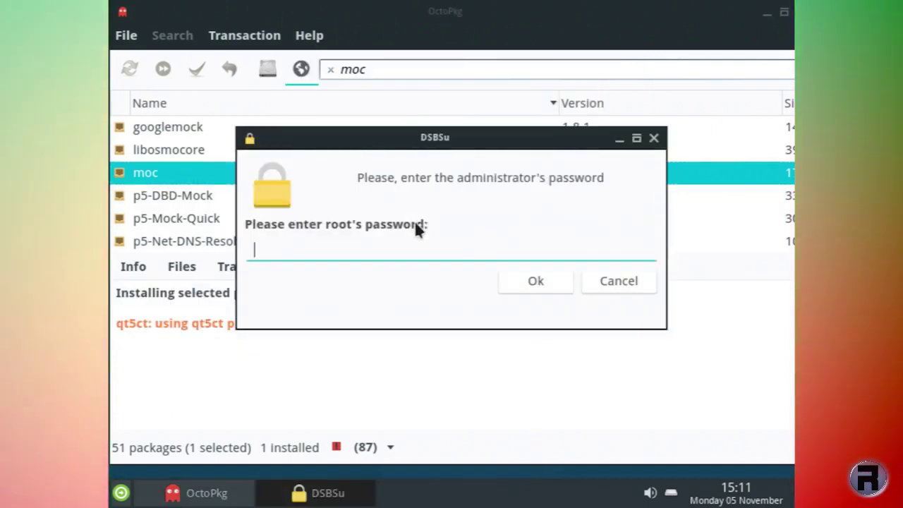
pyautogui.moveTo(383, 140); pyautogui.dragTo(317, 164)
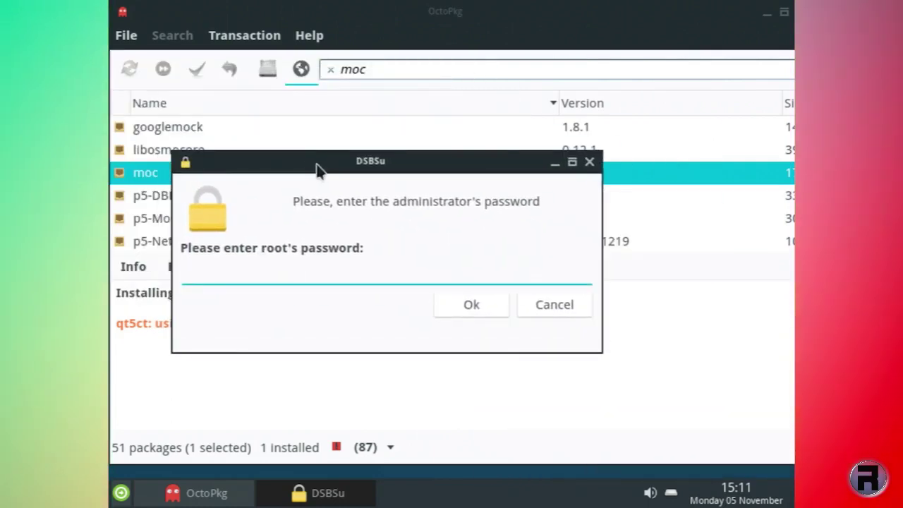
pyautogui.write('********')
pyautogui.press('Return')
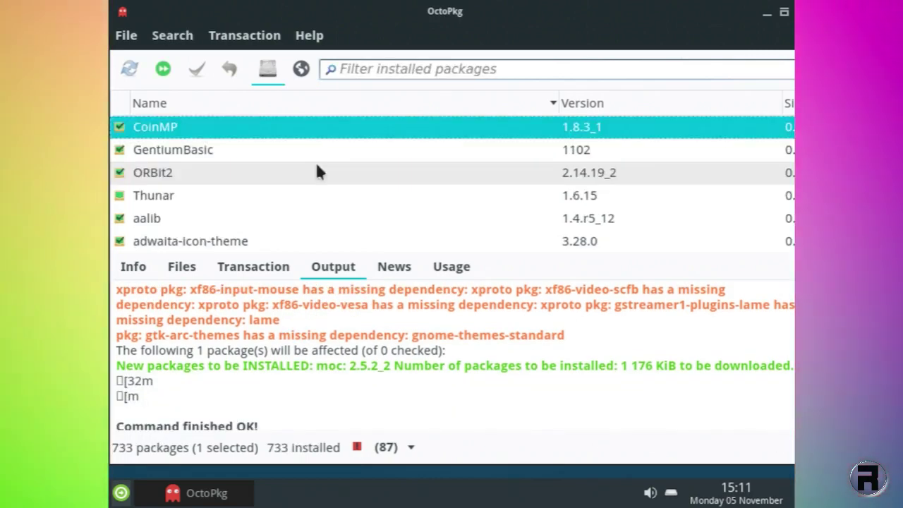
# Look through the list of installed packages and exit OctoPkg.
pyautogui.scroll(-1, 168, 201)
pyautogui.scroll(-2, 168, 201)
pyautogui.click(168, 200)
pyautogui.scroll(-10, 168, 200)
pyautogui.scroll(-15, 168, 200)
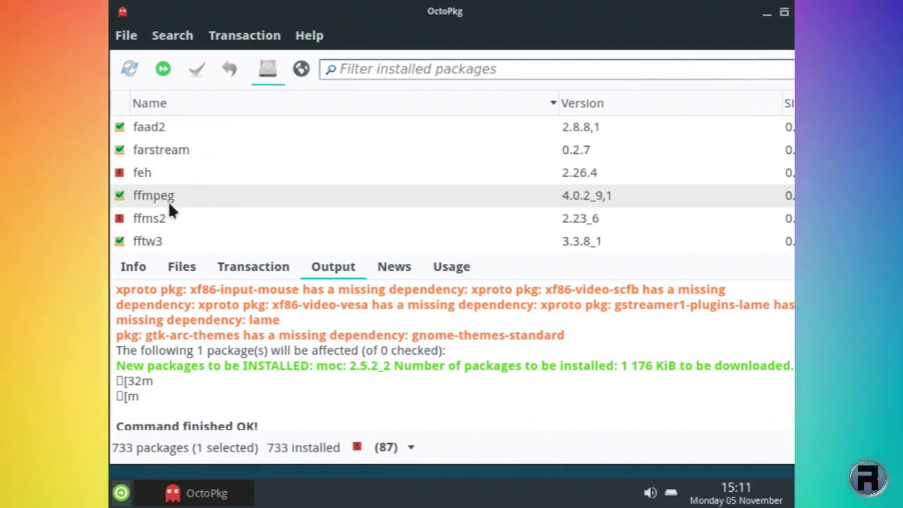
pyautogui.scroll(-15, 168, 200)
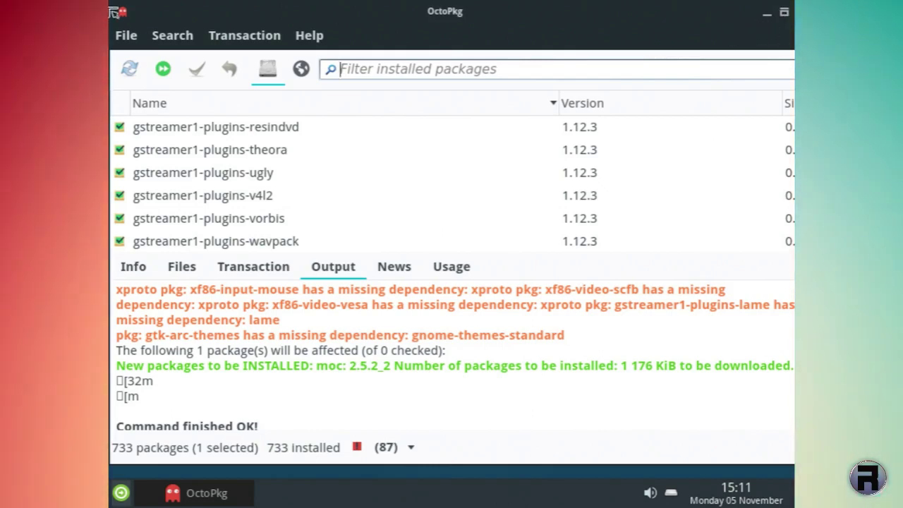
pyautogui.click(127, 35)
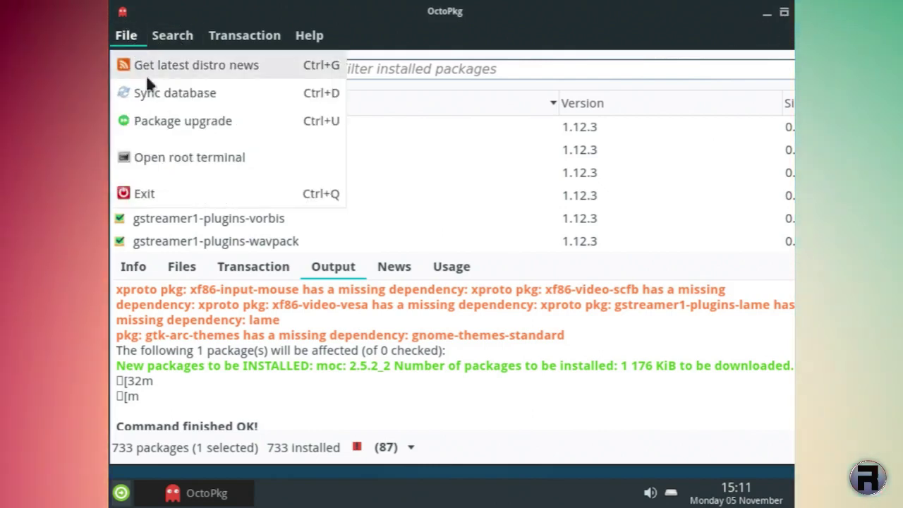
pyautogui.click(156, 189)
# Reconfigure the desktop and update the application menu after the moc installation.
pyautogui.rightClick(189, 79)
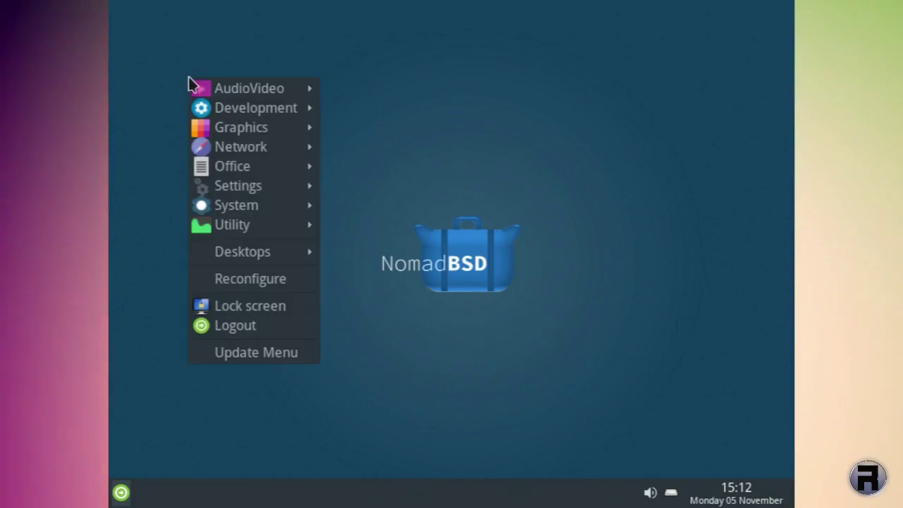
pyautogui.moveTo(247, 175)
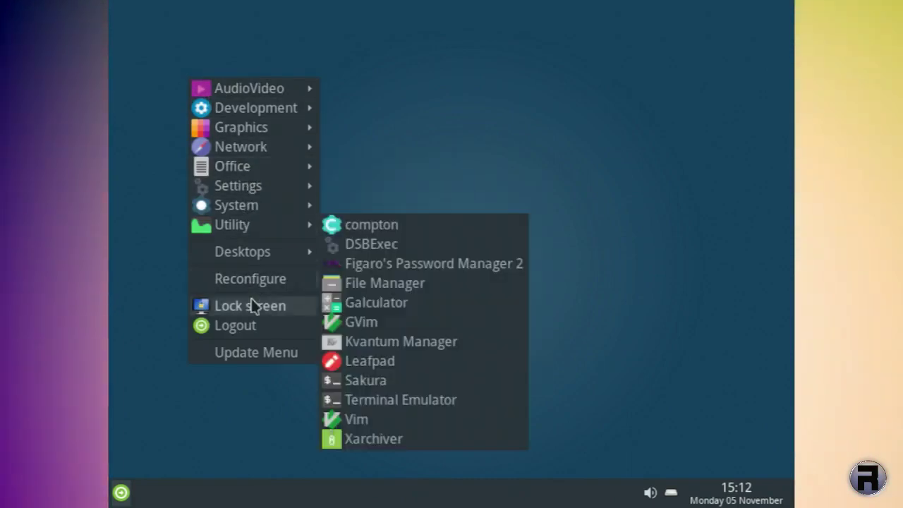
pyautogui.click(259, 279)
pyautogui.rightClick(236, 148)
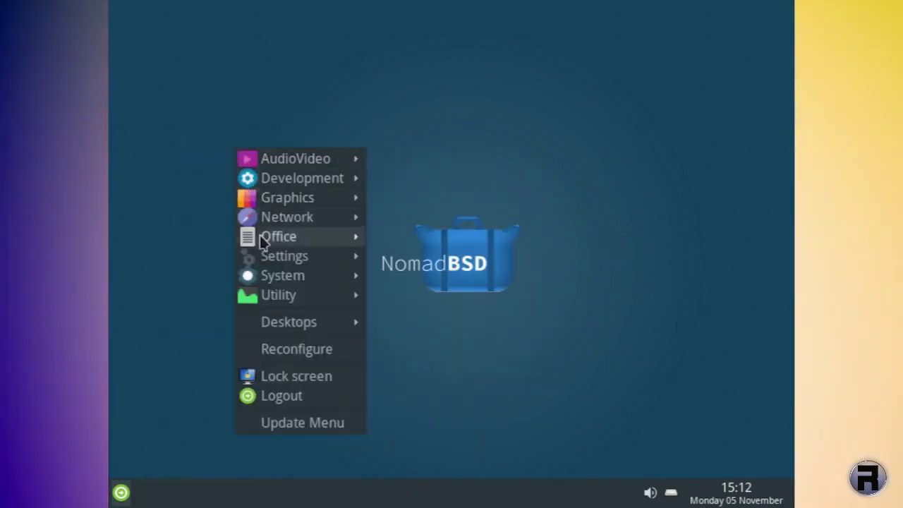
pyautogui.click(281, 424)
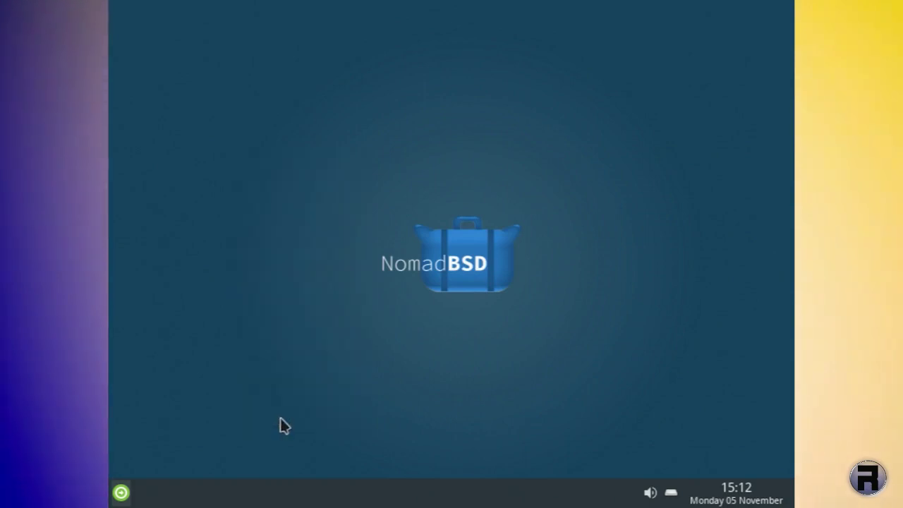
# Check the AudioVideo applications for the music player, open the Sakura terminal and try to start it with the command moc.
pyautogui.rightClick(197, 84)
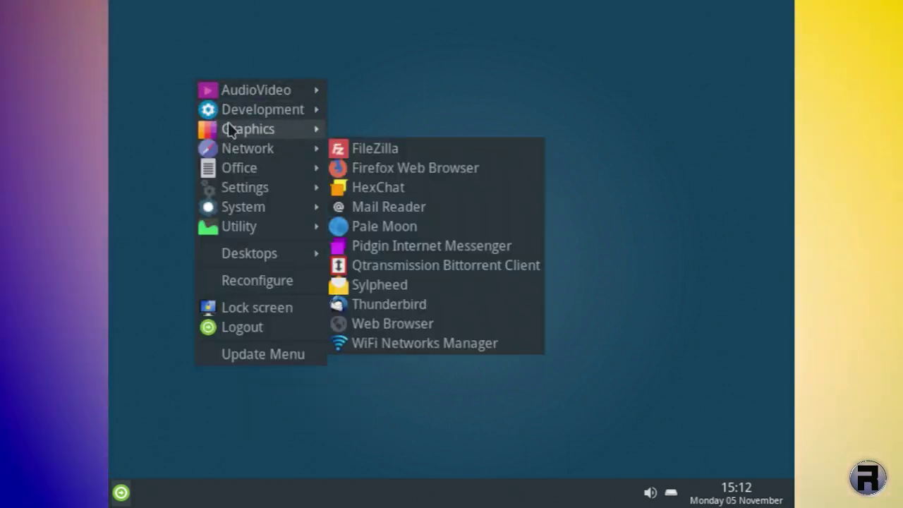
pyautogui.moveTo(238, 101)
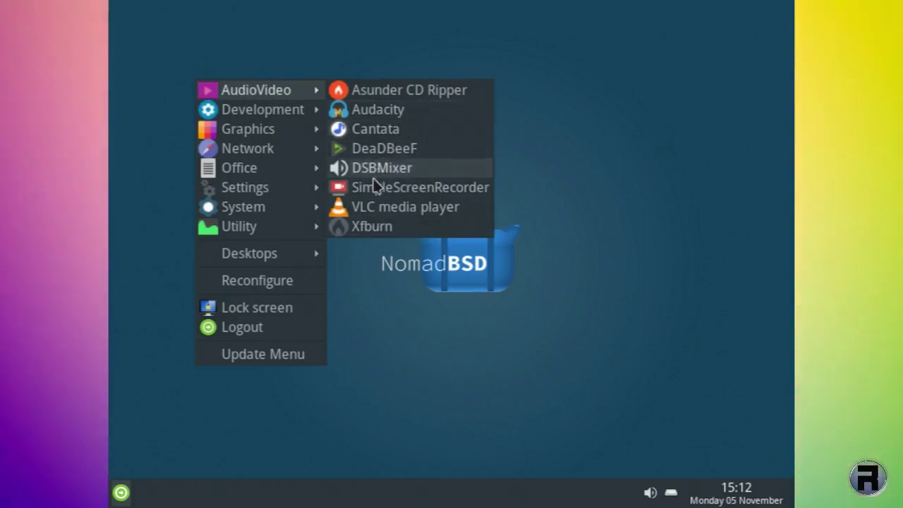
pyautogui.moveTo(287, 233)
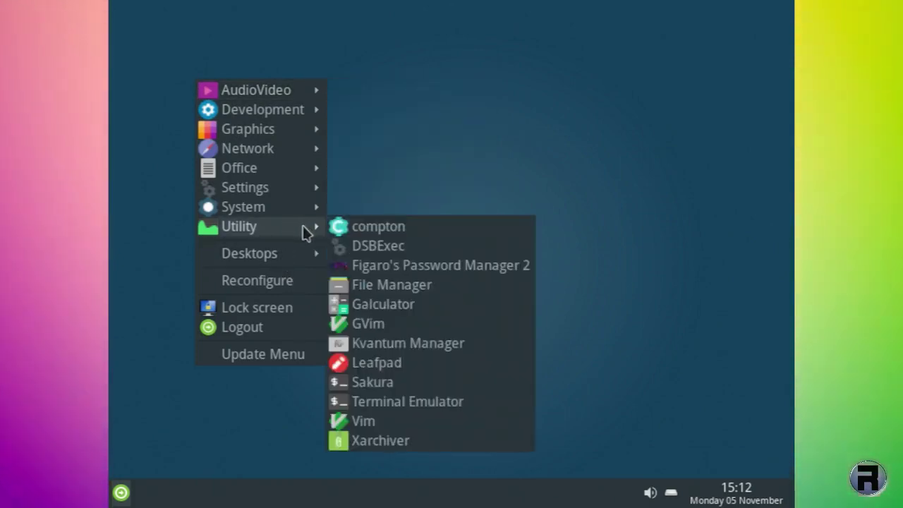
pyautogui.click(357, 381)
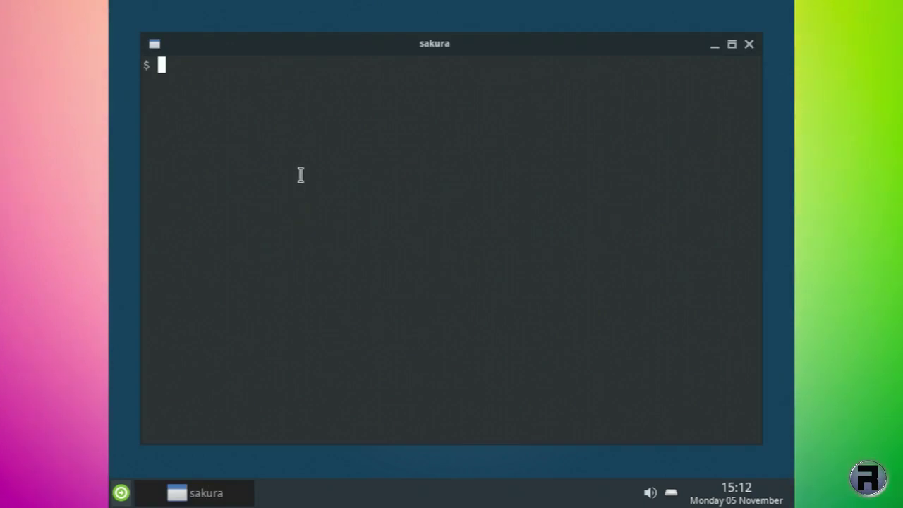
pyautogui.write('moc')
pyautogui.press('Return')
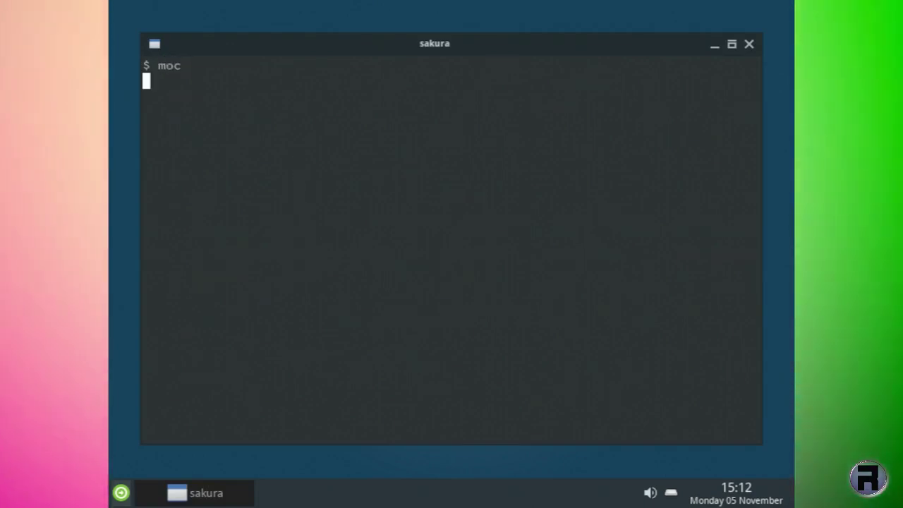
# Interrupt the moc command, try to start the player with mocp instead, and close the terminal.
pyautogui.hotkey('ctrl', 'c')
pyautogui.press('Return')
pyautogui.write('mocp')
pyautogui.press('Return')
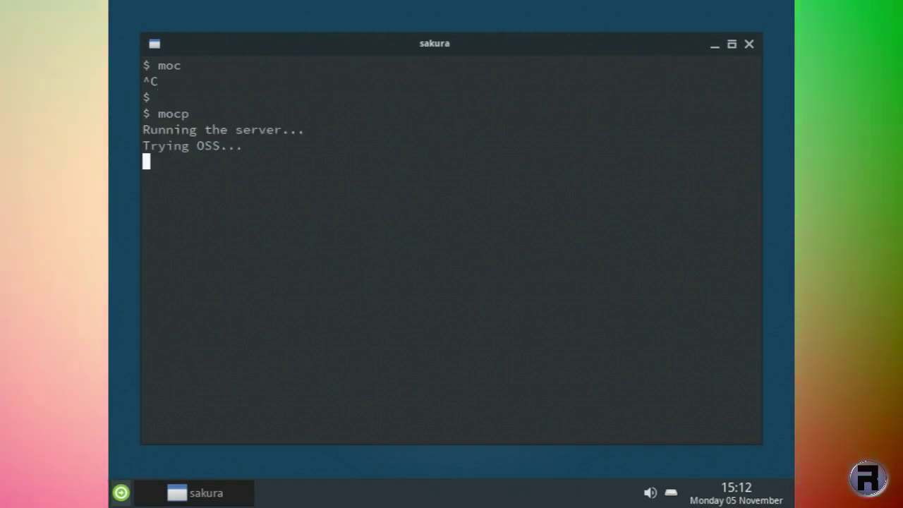
pyautogui.click(749, 45)
pyautogui.click(512, 294)
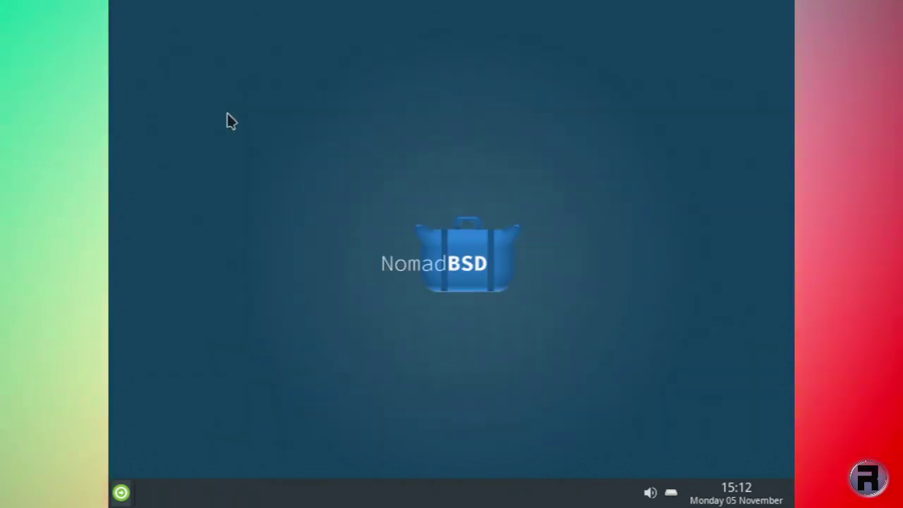
# Open OctoPkg and search the remote packages for kdenlive.
pyautogui.rightClick(197, 59)
pyautogui.moveTo(292, 181)
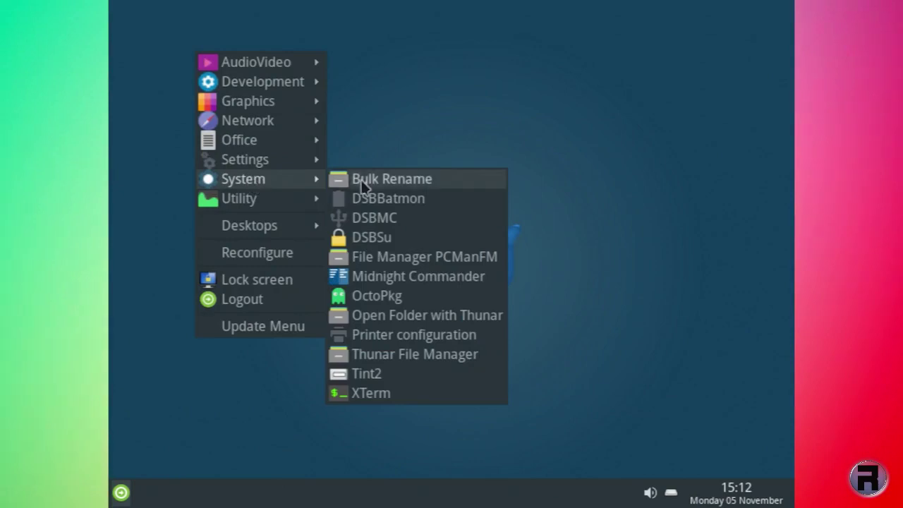
pyautogui.click(403, 296)
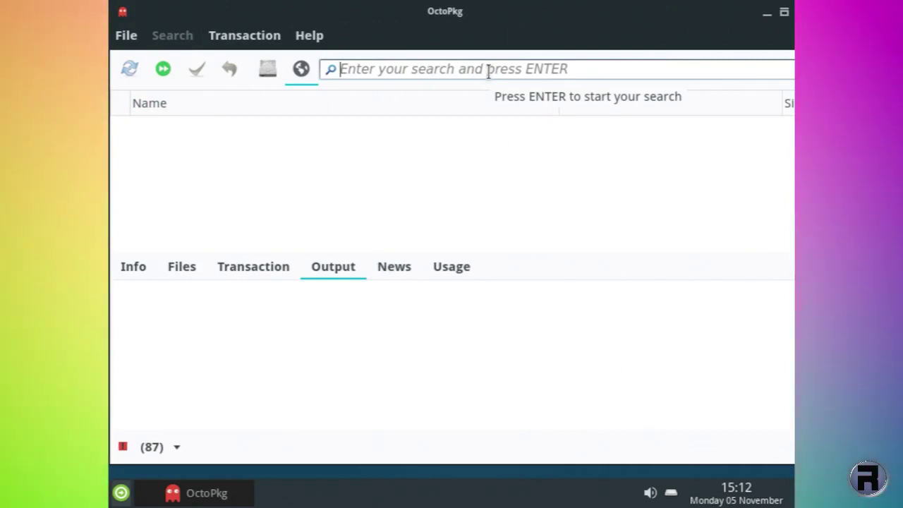
pyautogui.write('kdenlive')
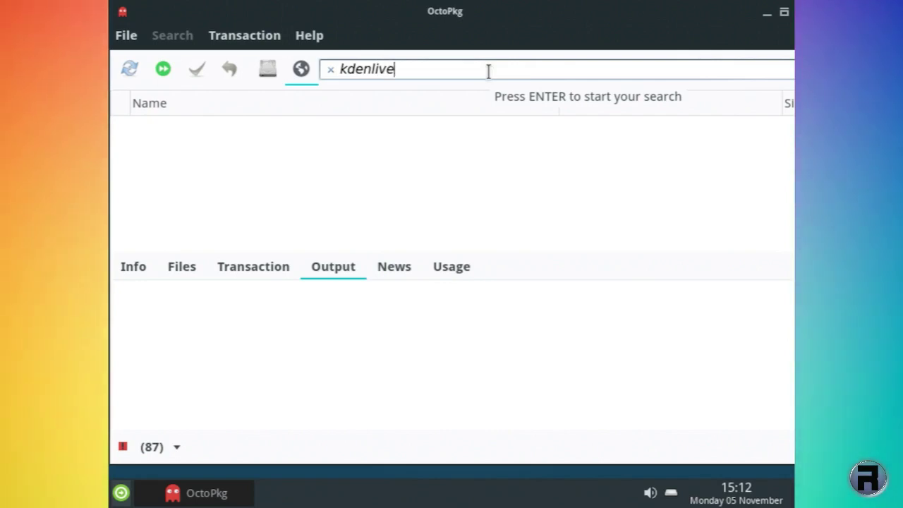
pyautogui.press('Return')
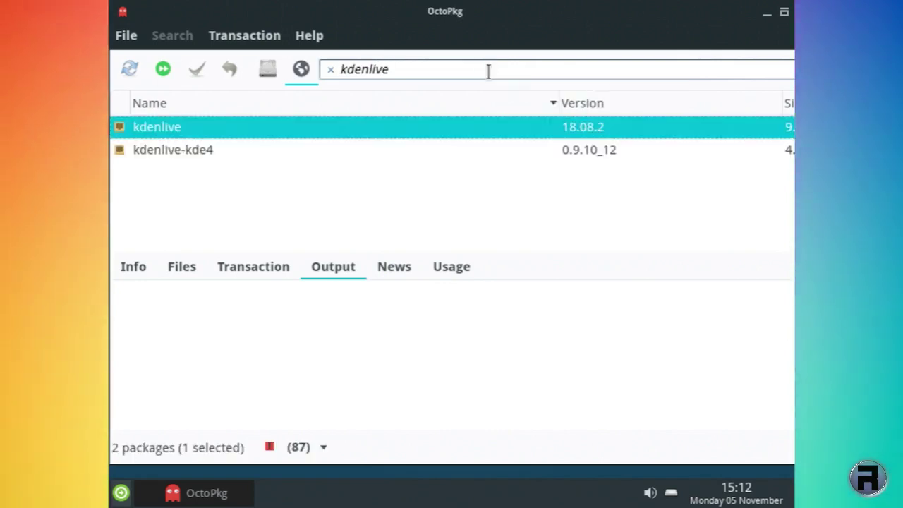
# Mark the kdenlive 18.08.2 package for installation and submit the transaction.
pyautogui.rightClick(171, 131)
pyautogui.click(197, 143)
pyautogui.click(194, 69)
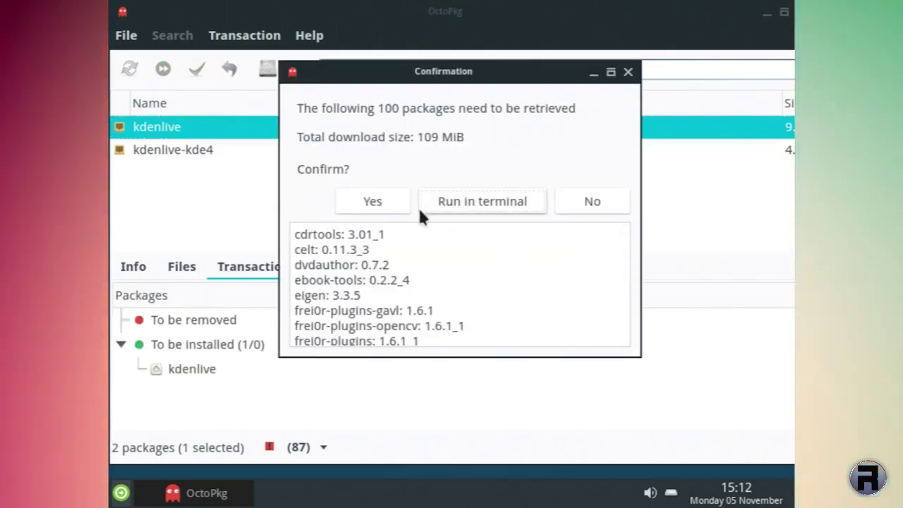
# Confirm the download of the kdenlive packages and authorise the installation with root's password.
pyautogui.click(381, 208)
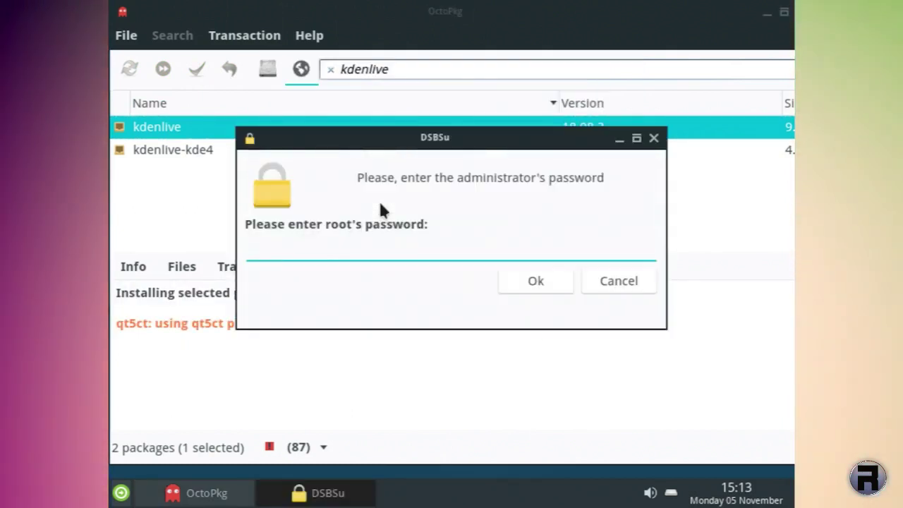
pyautogui.write('*****')
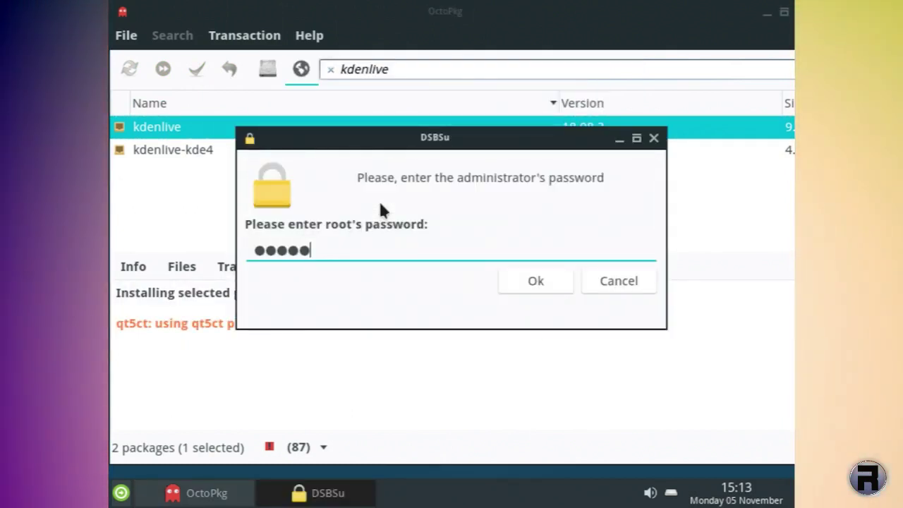
pyautogui.write('***')
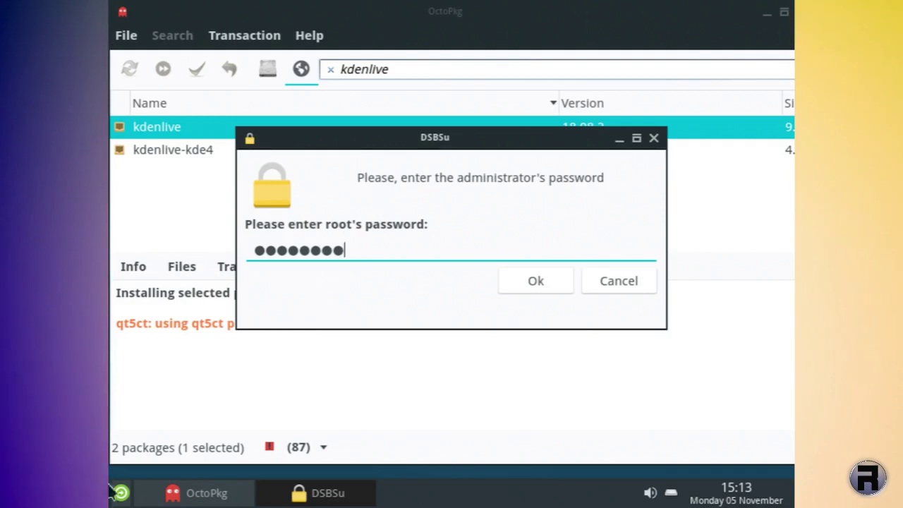
pyautogui.rightClick(148, 470)
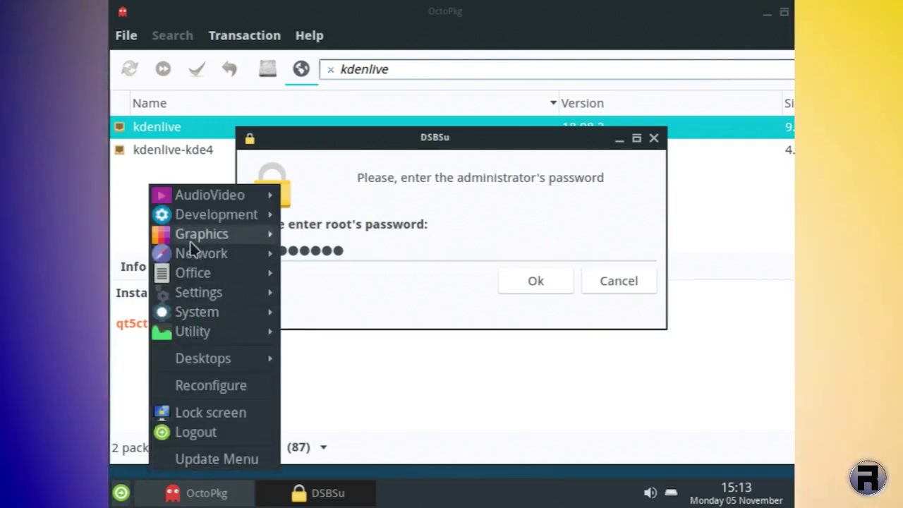
pyautogui.moveTo(198, 201)
pyautogui.click(485, 392)
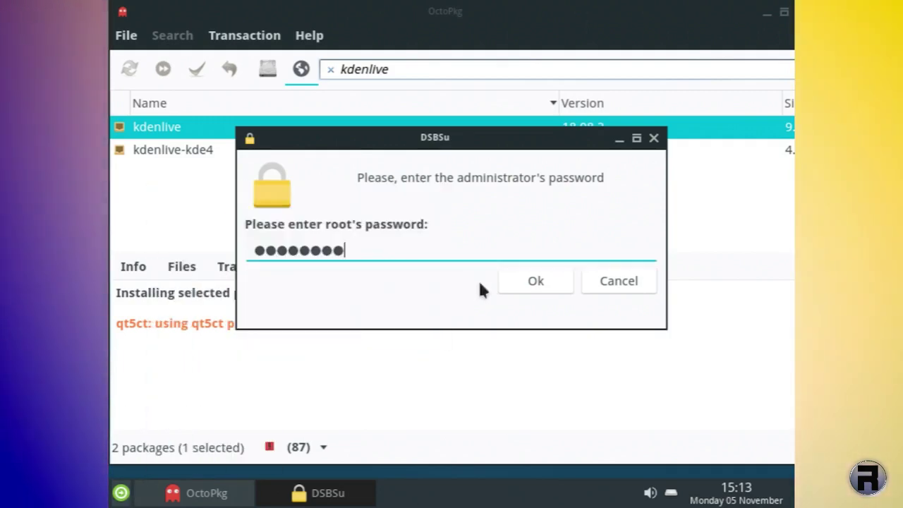
pyautogui.click(533, 282)
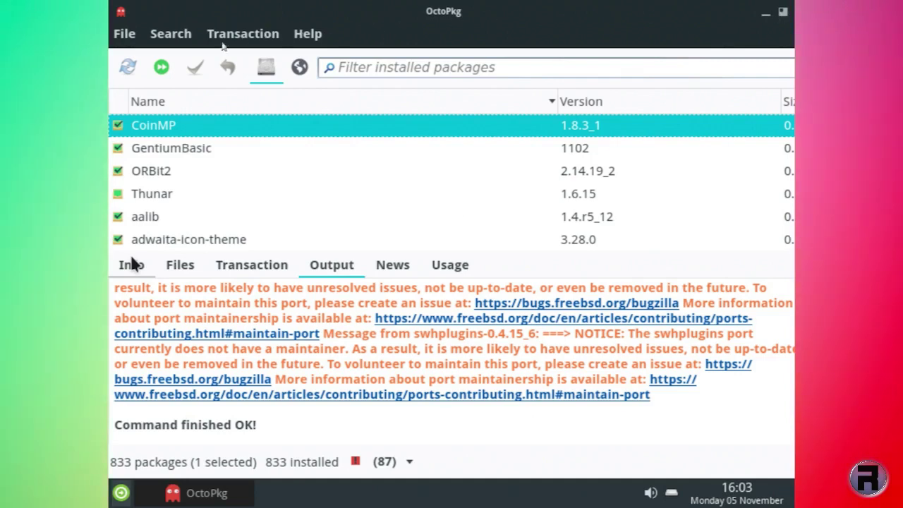
# Exit OctoPkg after the kdenlive installation finishes.
pyautogui.click(125, 193)
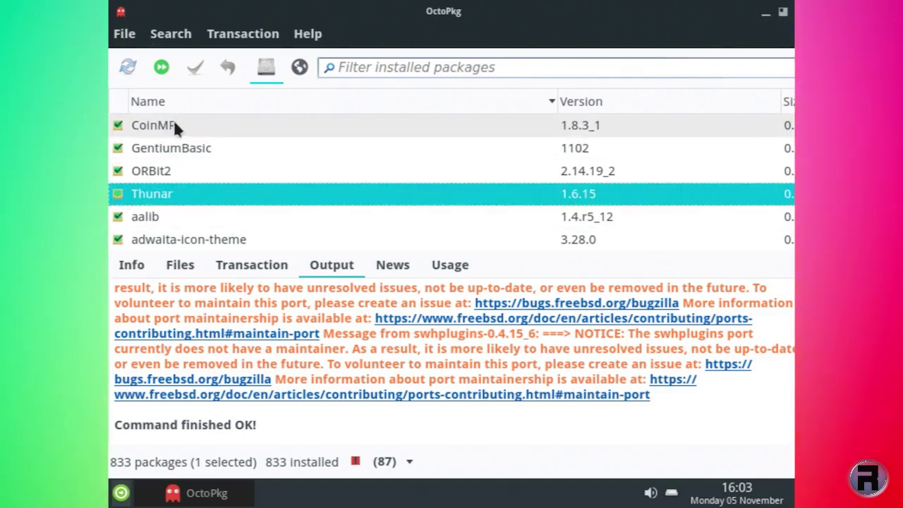
pyautogui.click(123, 35)
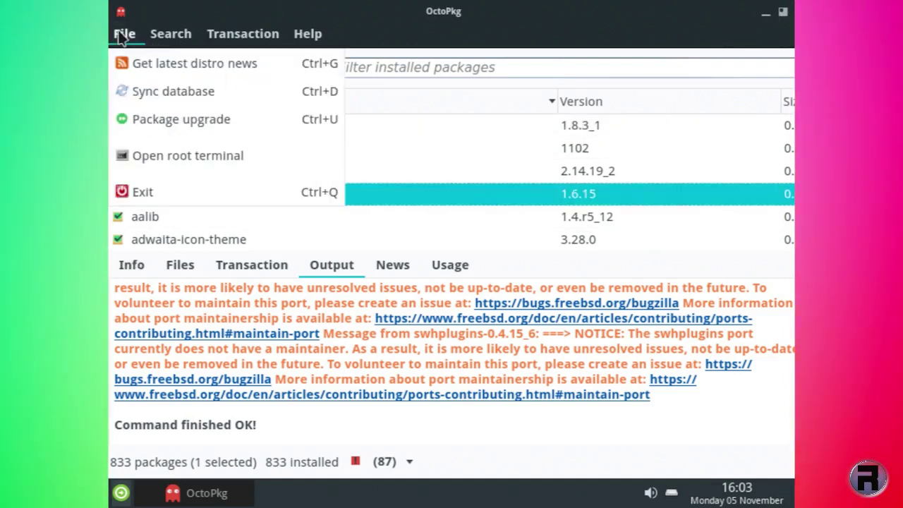
pyautogui.click(142, 194)
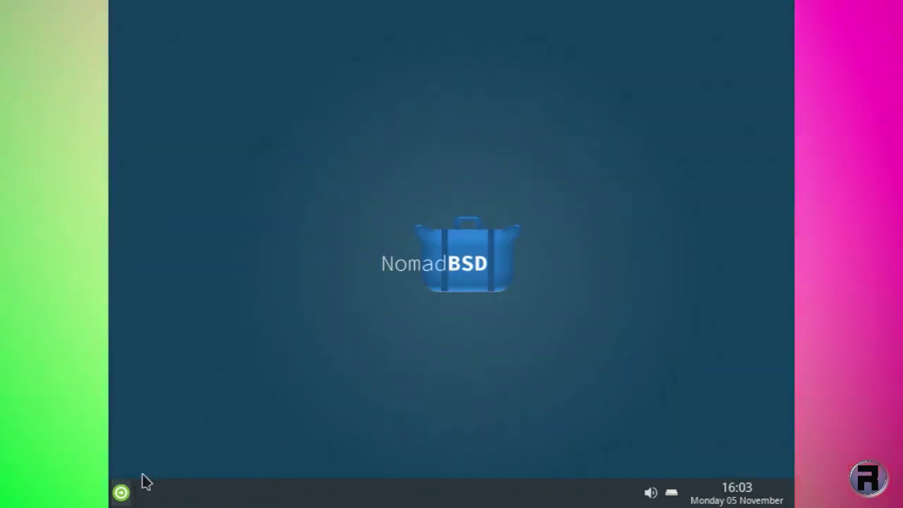
# Update the desktop's application menu to pick up the Kdenlive installation.
pyautogui.rightClick(175, 93)
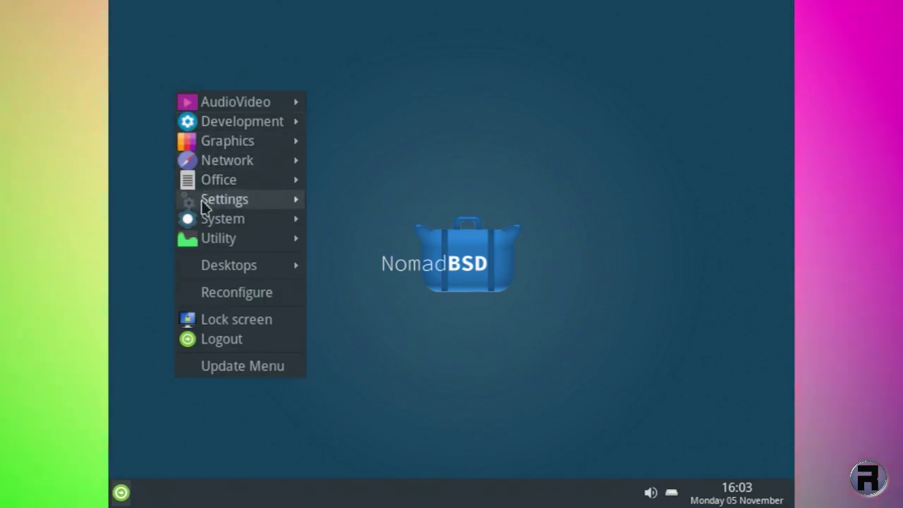
pyautogui.moveTo(209, 109)
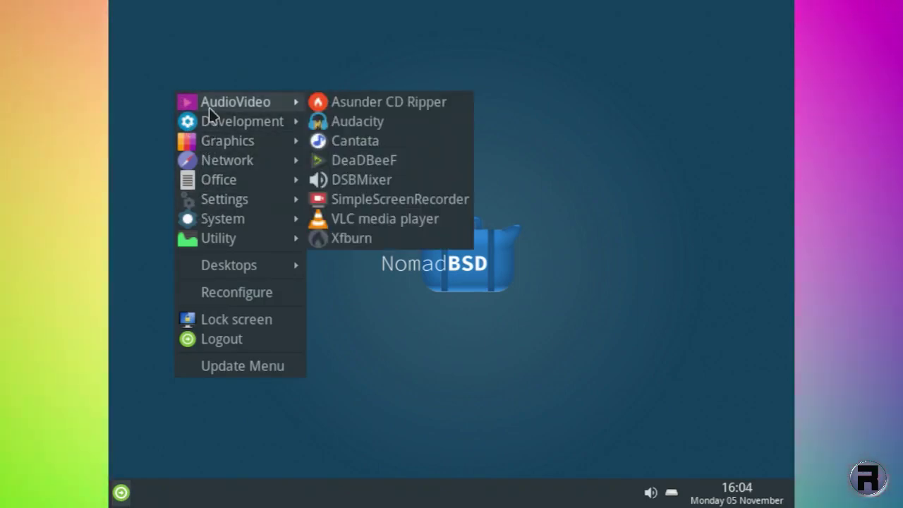
pyautogui.click(222, 365)
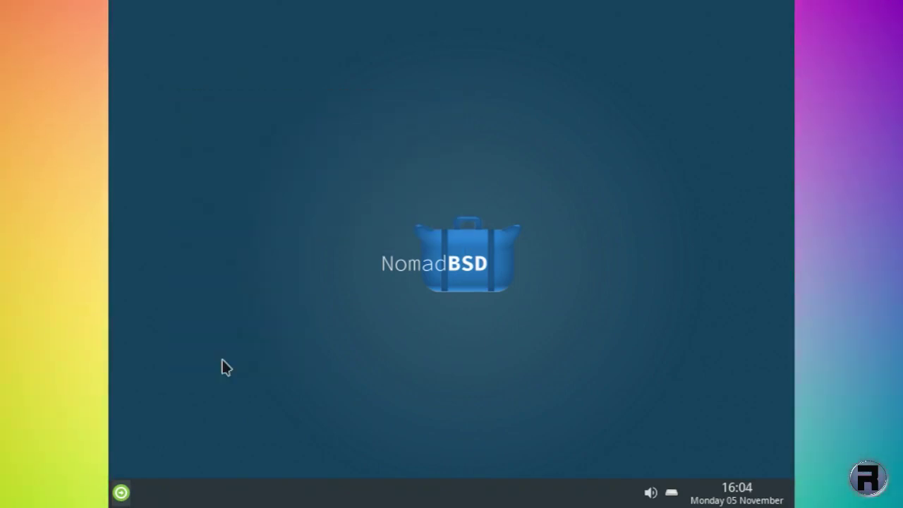
# Check the refreshed desktop menu's Application and AudioVideo categories for newly installed programs.
pyautogui.rightClick(170, 57)
pyautogui.moveTo(174, 61)
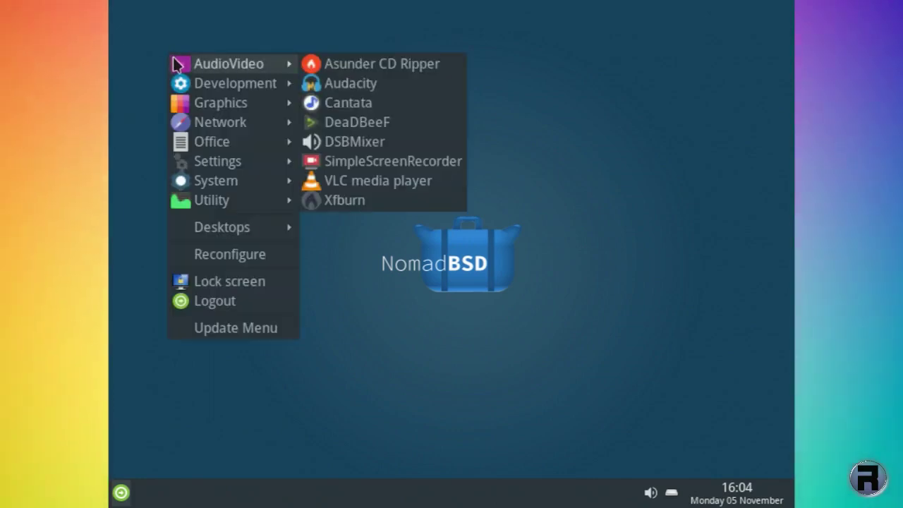
pyautogui.rightClick(176, 56)
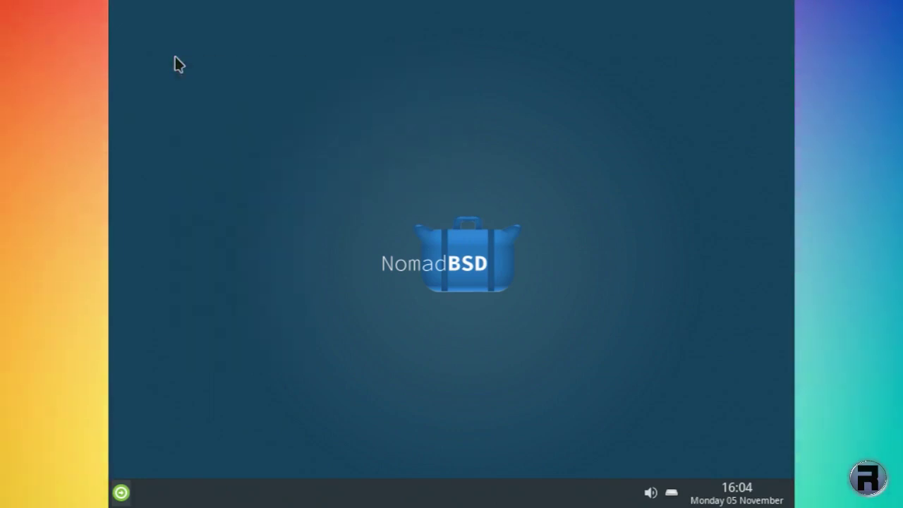
pyautogui.rightClick(186, 61)
pyautogui.moveTo(194, 71)
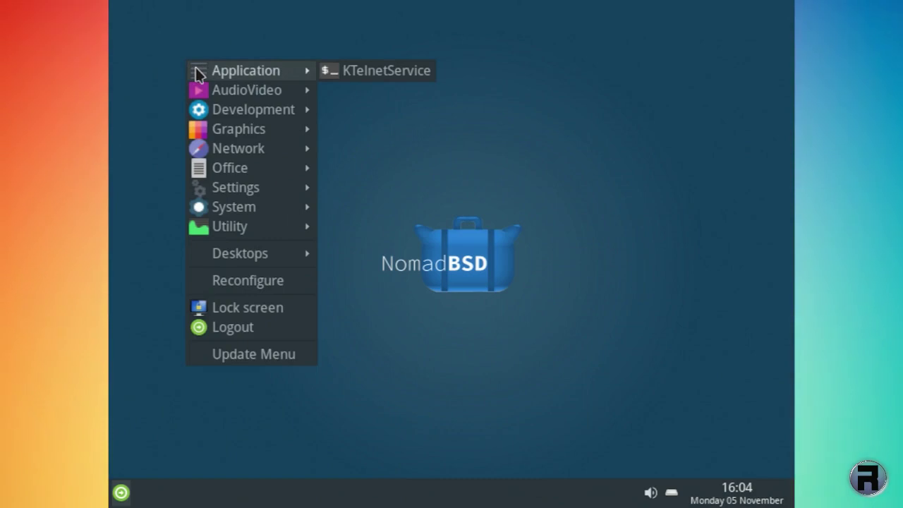
pyautogui.moveTo(202, 90)
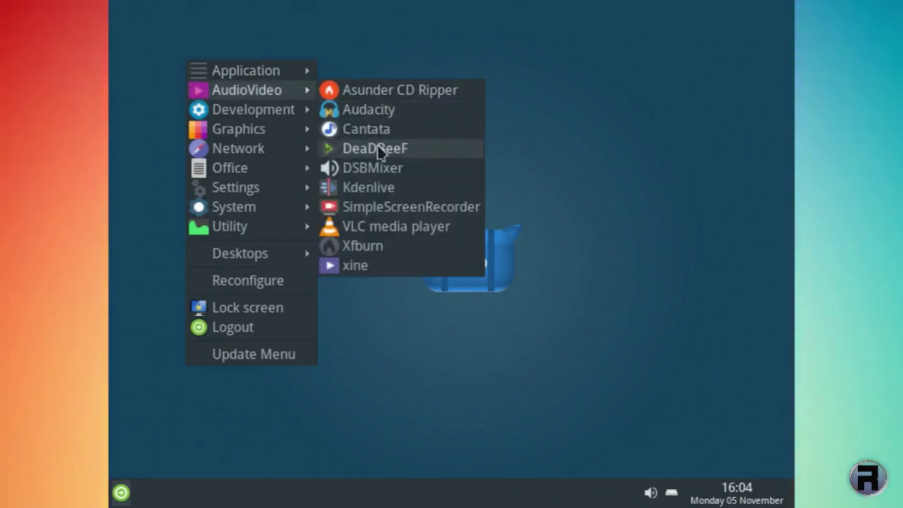
pyautogui.rightClick(244, 16)
pyautogui.rightClick(244, 16)
pyautogui.moveTo(267, 43)
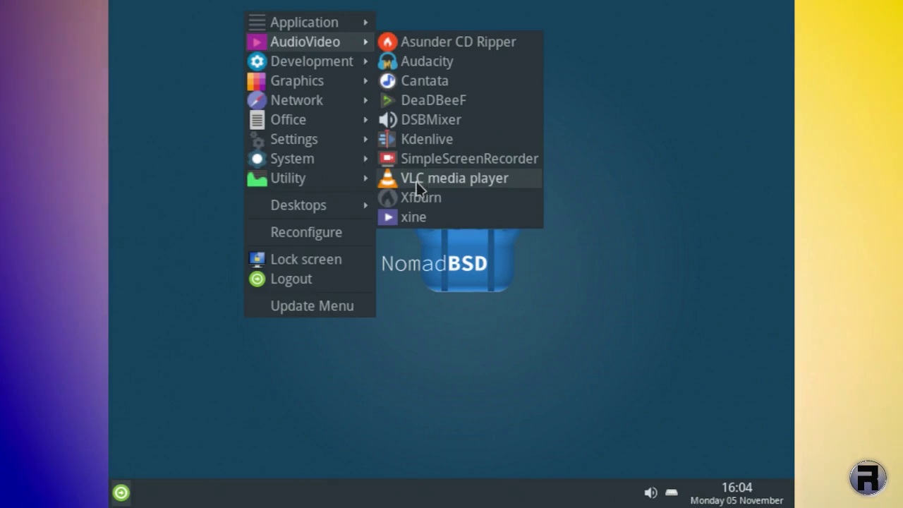
pyautogui.moveTo(364, 171)
pyautogui.click(203, 85)
pyautogui.rightClick(215, 70)
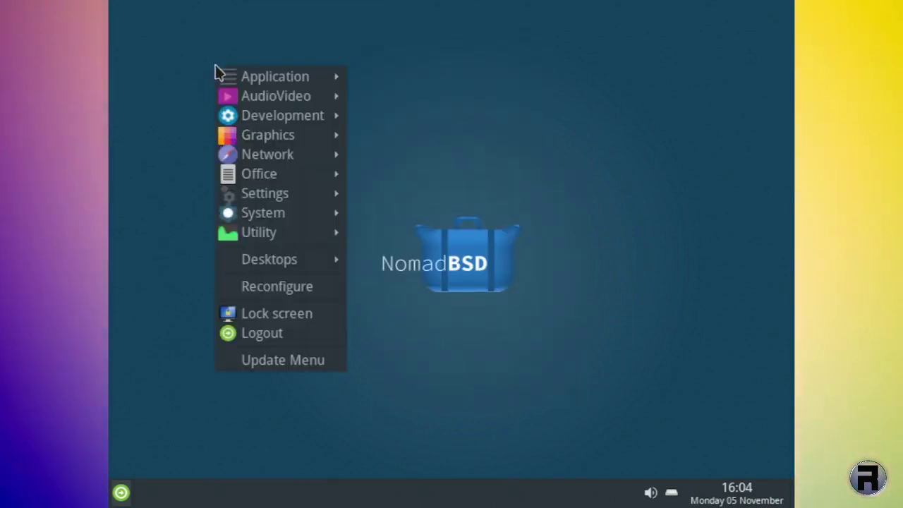
pyautogui.click(226, 26)
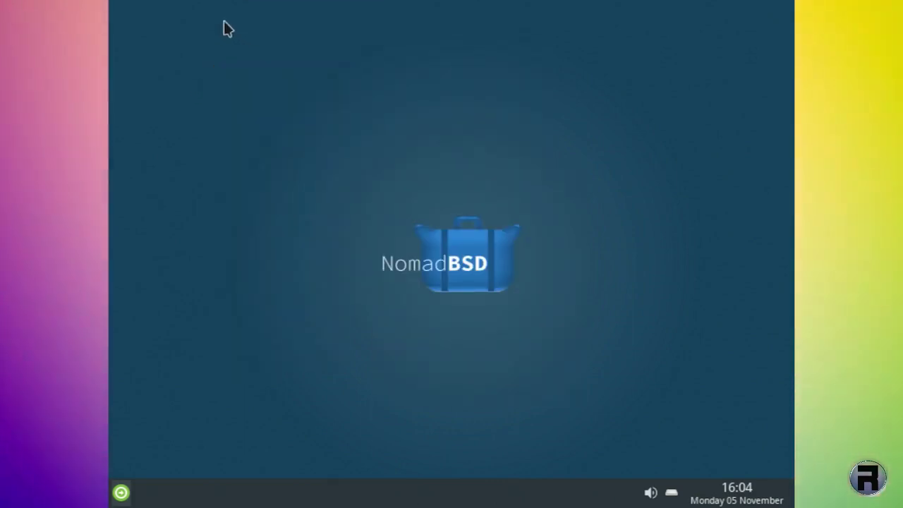
# Launch Kdenlive, accepting its startup warning about the missing ffplay, and close it after viewing its main window.
pyautogui.rightClick(225, 26)
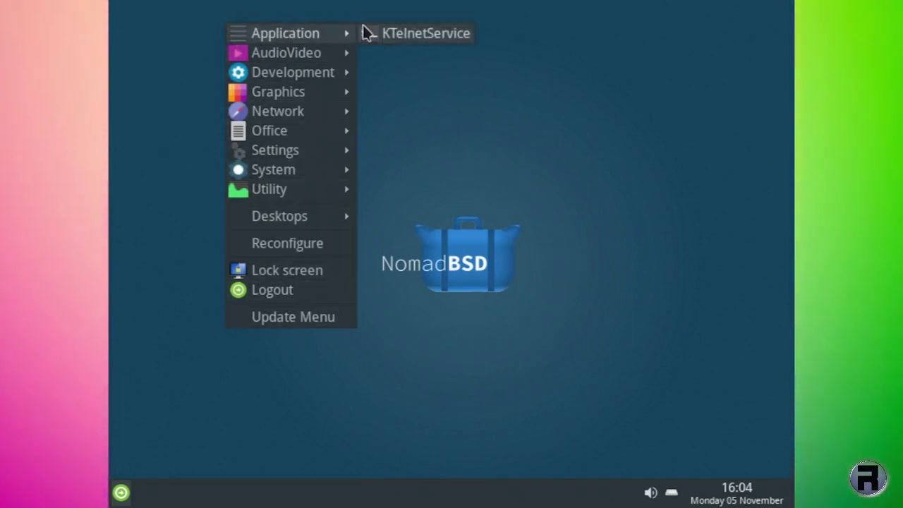
pyautogui.moveTo(299, 54)
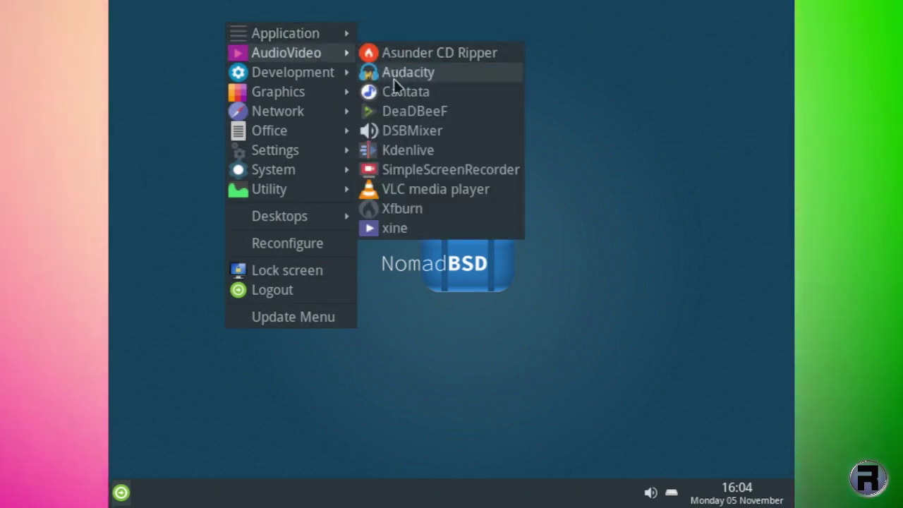
pyautogui.click(433, 151)
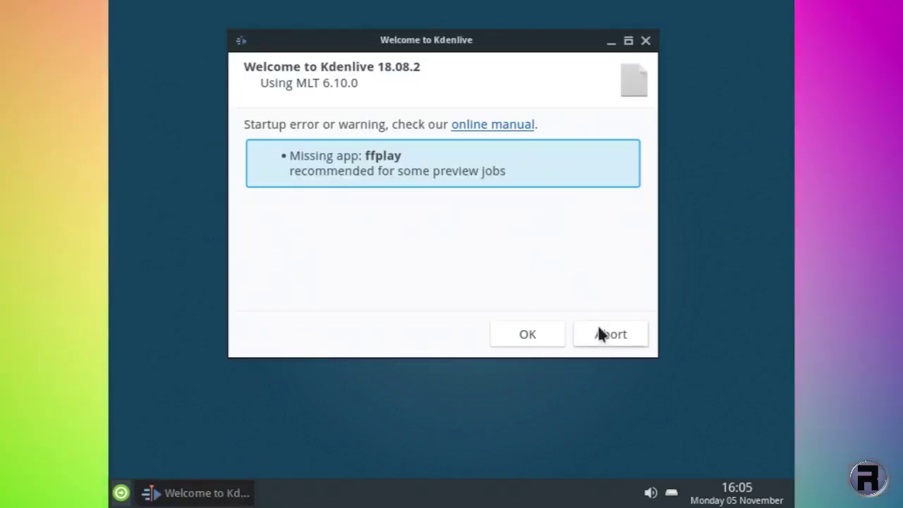
pyautogui.click(530, 334)
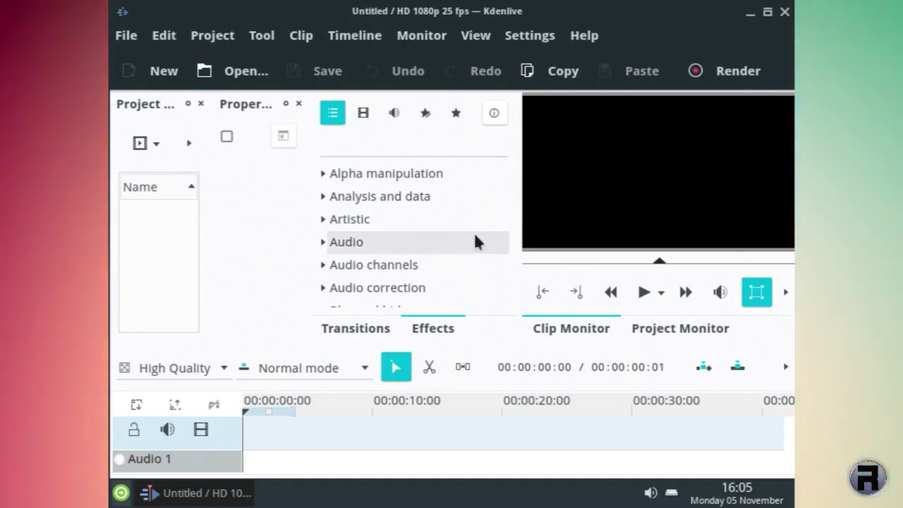
pyautogui.click(785, 12)
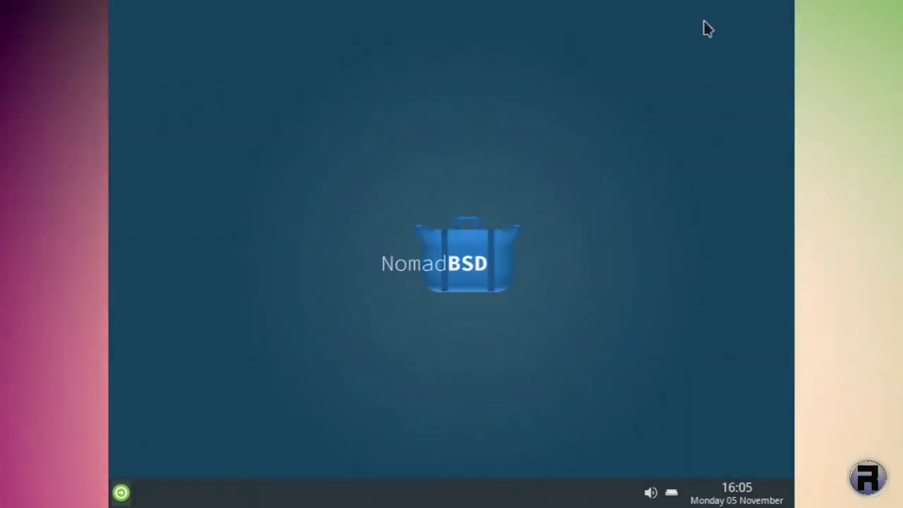
# Browse the application categories in the desktop menu, including Network.
pyautogui.rightClick(241, 66)
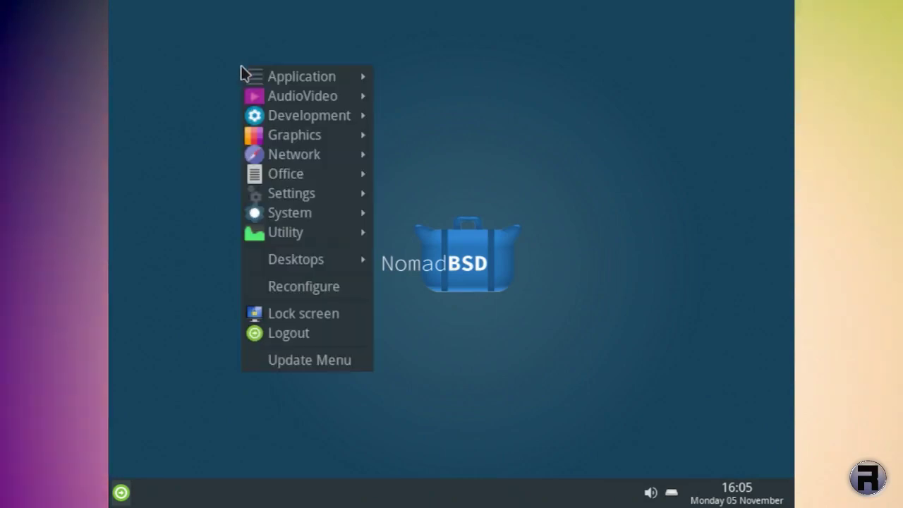
pyautogui.click(258, 19)
pyautogui.rightClick(240, 21)
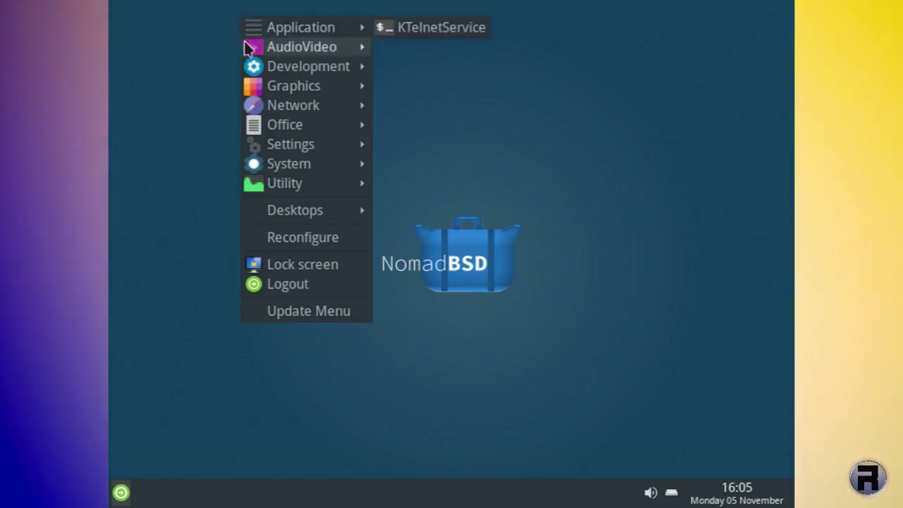
pyautogui.moveTo(266, 104)
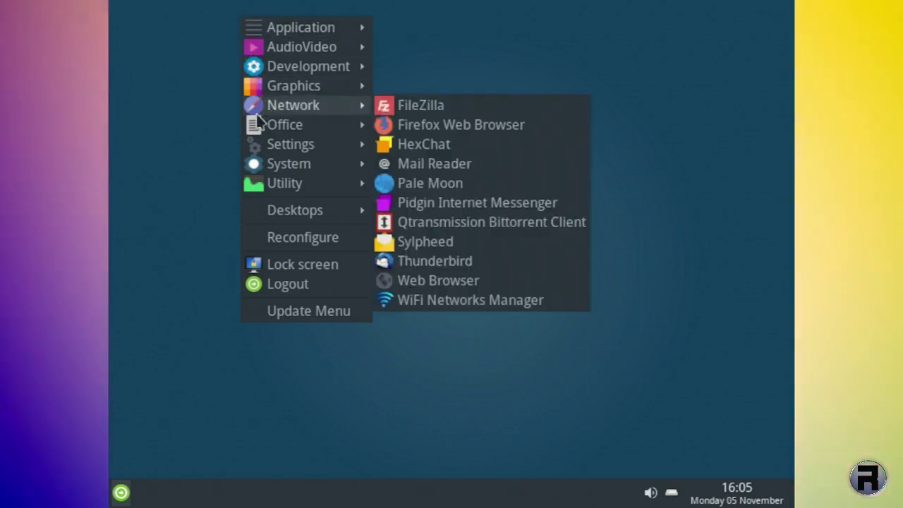